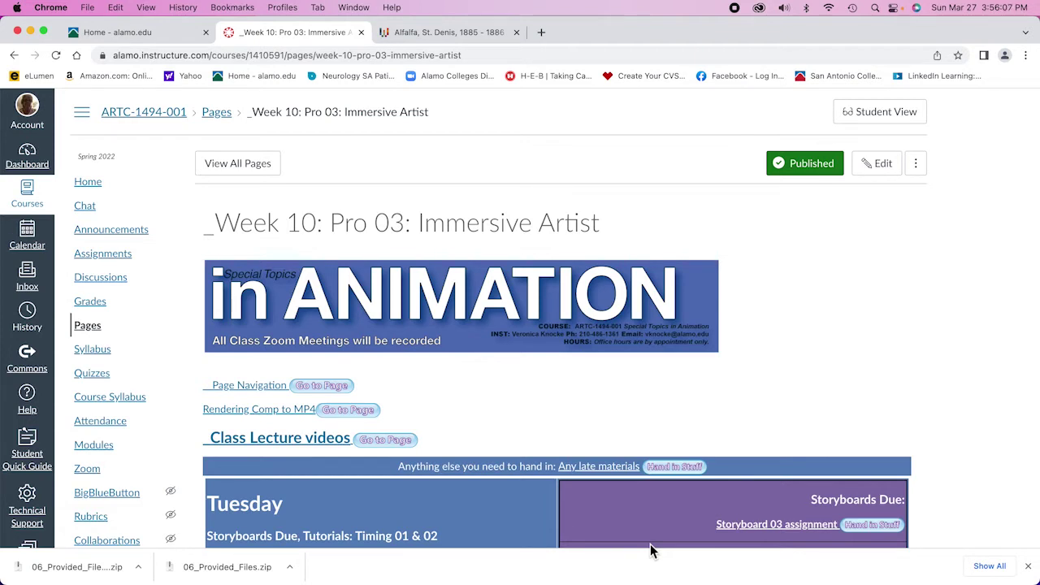
# Step: Switch to After Effects, preview the finished RotoExperiments composition, and return the playhead to the start
pyautogui.moveTo(569, 568)
pyautogui.click(392, 566)
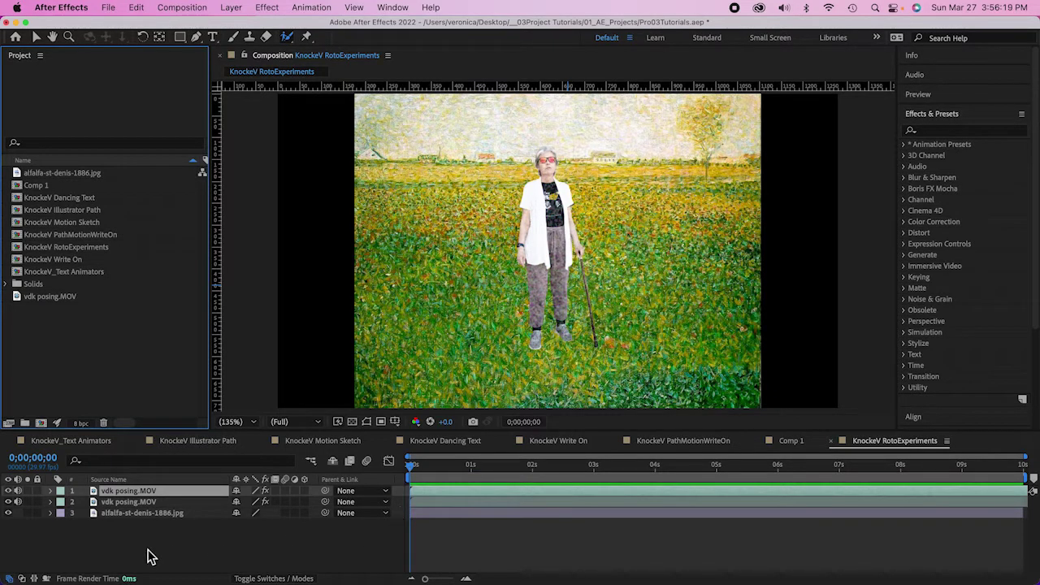
pyautogui.press('space')
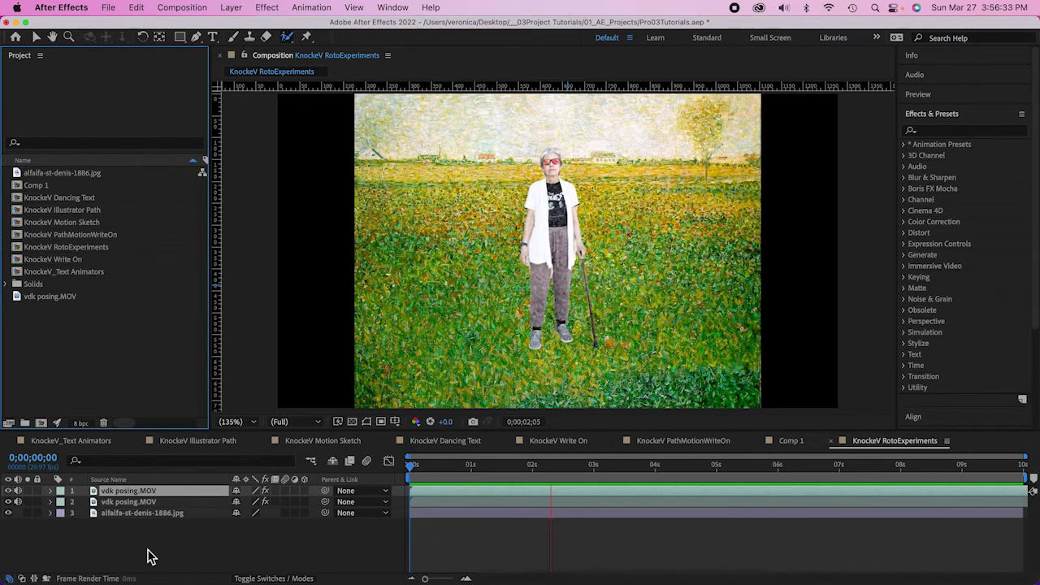
pyautogui.press('space')
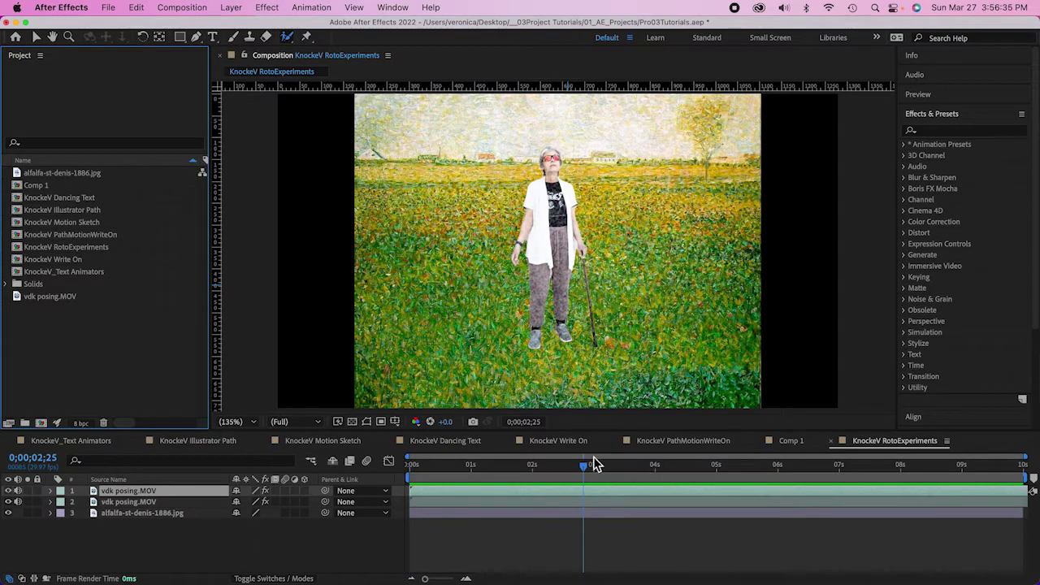
pyautogui.moveTo(584, 467); pyautogui.dragTo(390, 481)
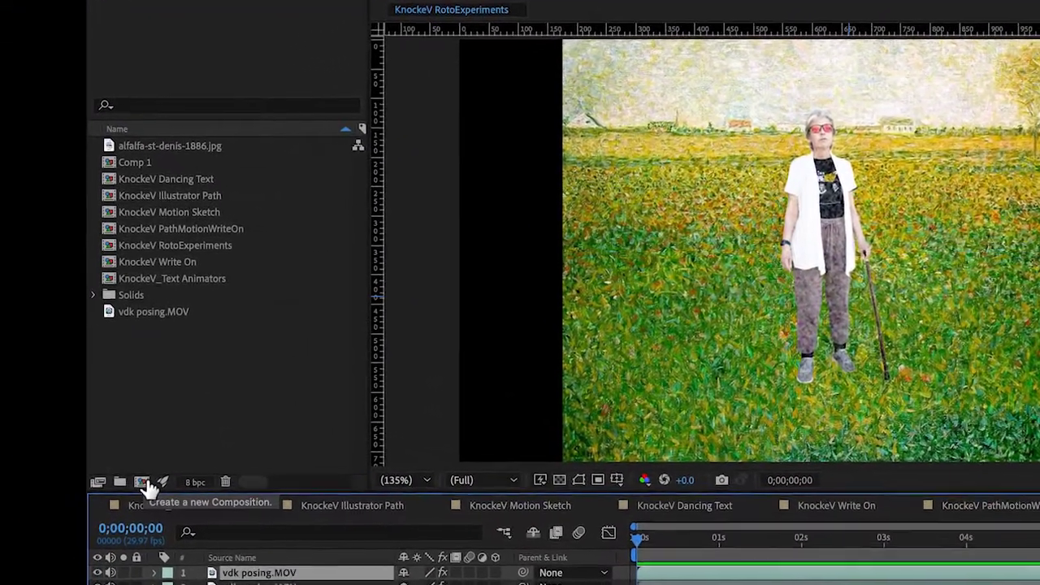
# Step: Create a 1280 x 720, 29.97 fps, five-second composition named with the owner's last name and initial followed by "Rotobrush"
pyautogui.click(142, 483)
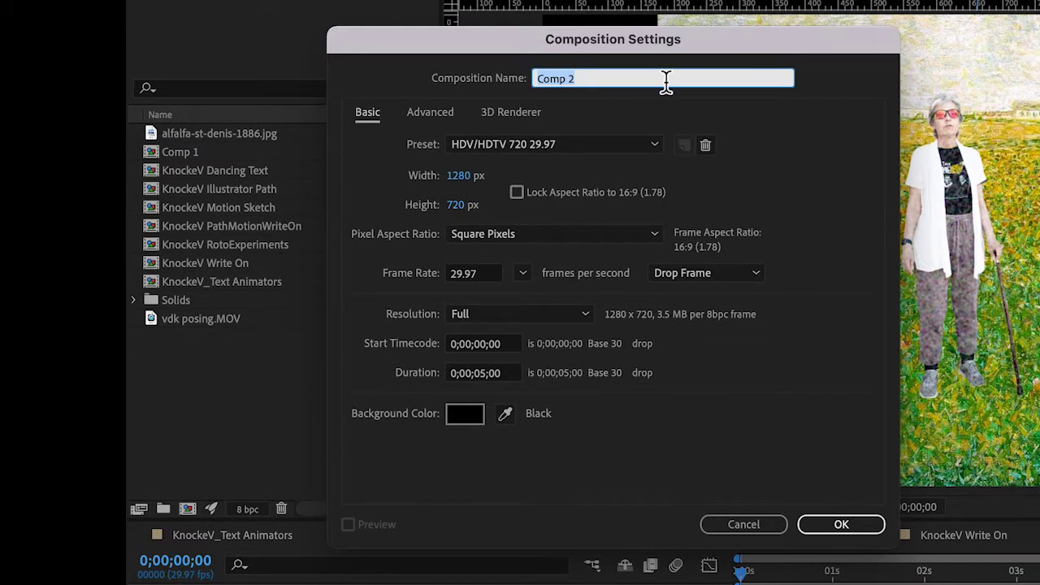
pyautogui.write('KnockeV Rot')
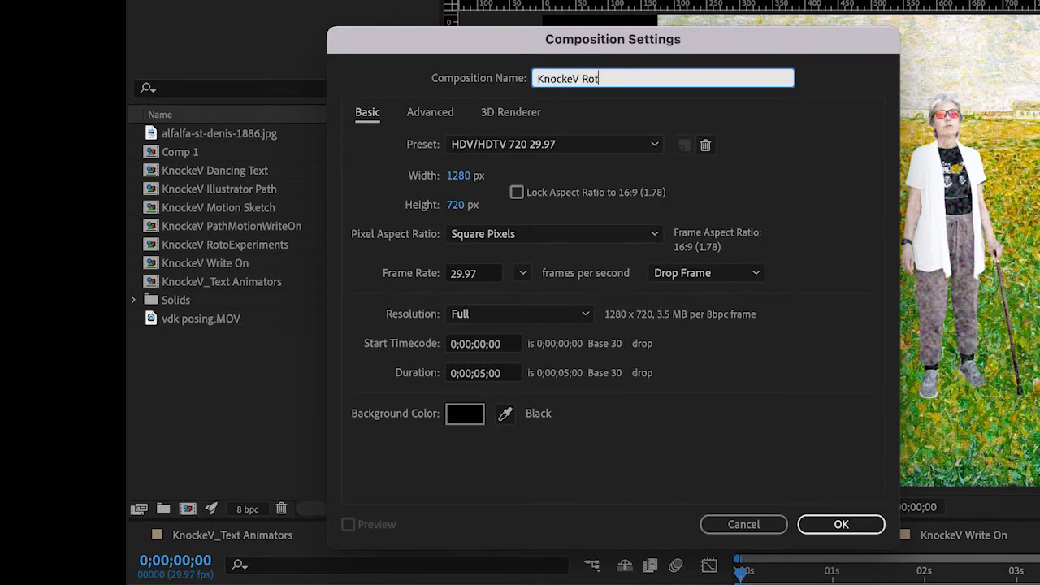
pyautogui.write('obrush')
pyautogui.click(830, 526)
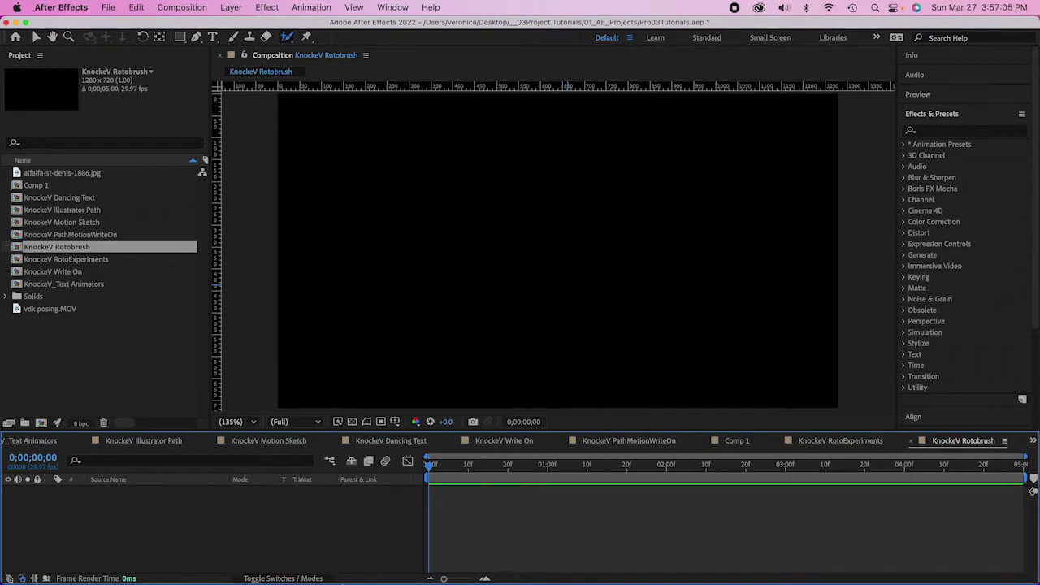
# Step: Switch to Chrome and open the Rotobrush tool tutorial page from the Week 10 course page to read its instructions
pyautogui.moveTo(341, 581)
pyautogui.click(290, 566)
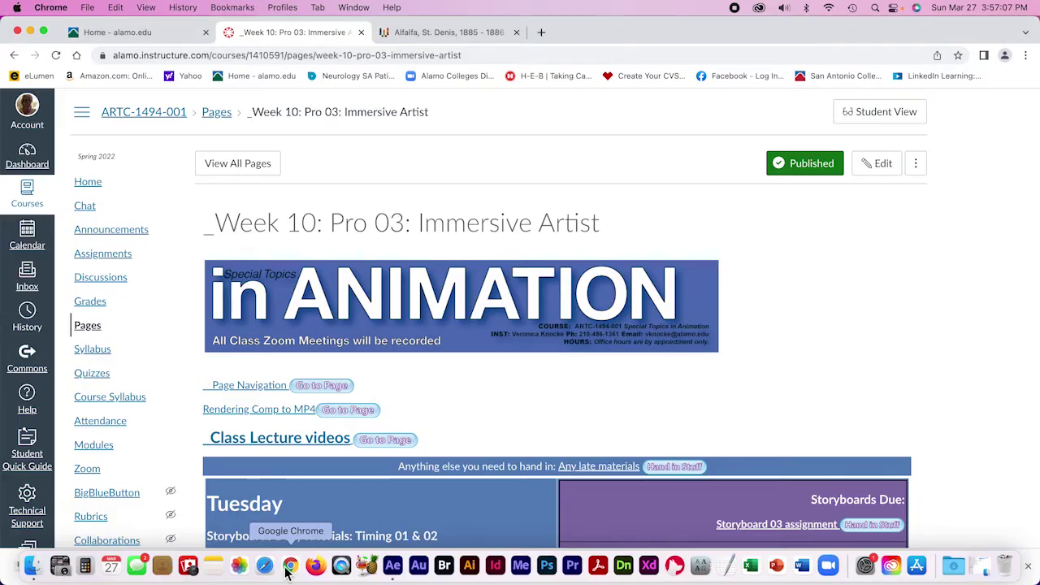
pyautogui.scroll(-14, 508, 429)
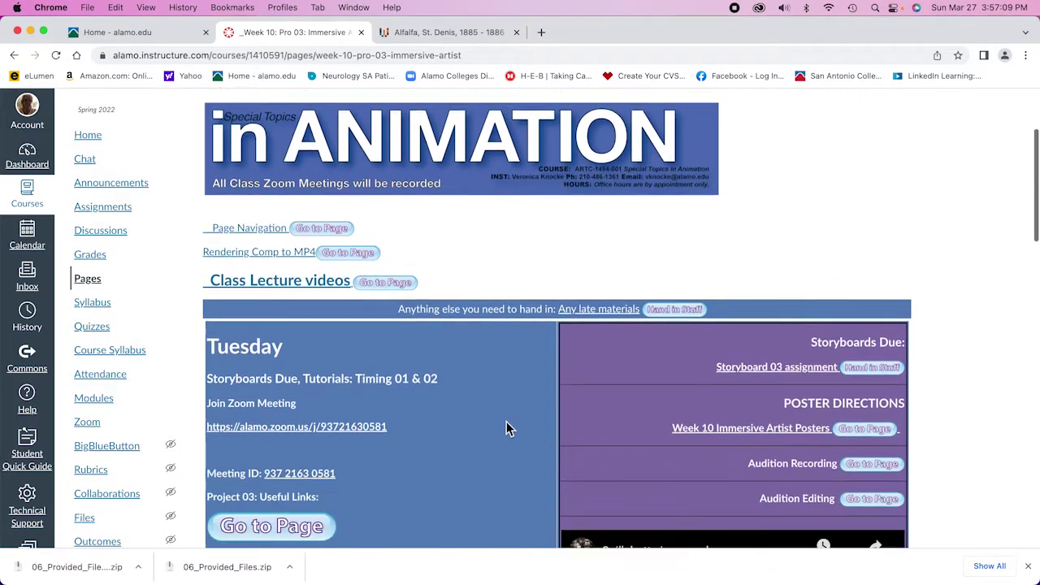
pyautogui.scroll(-1, 505, 428)
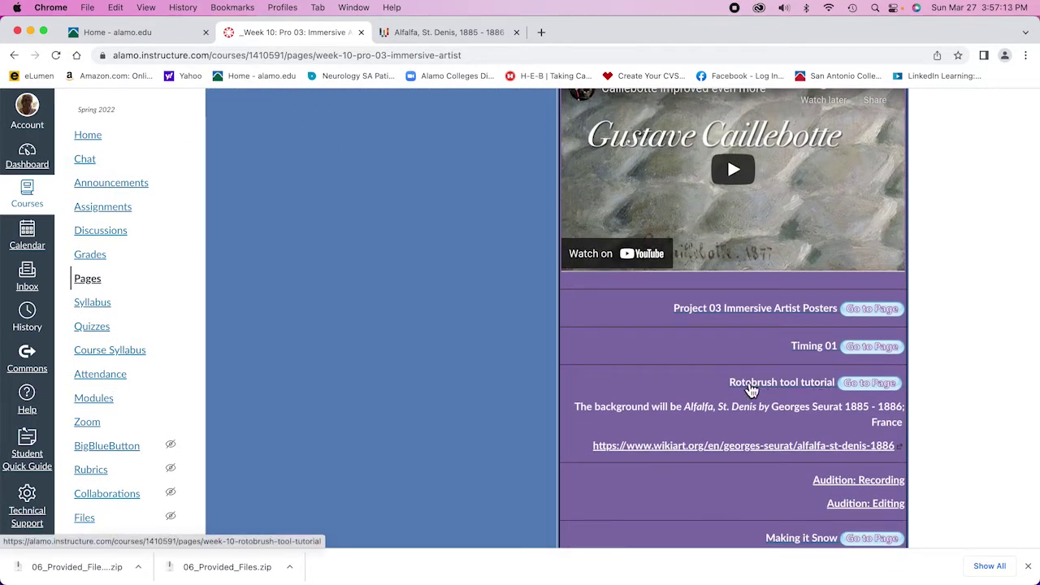
pyautogui.click(804, 390)
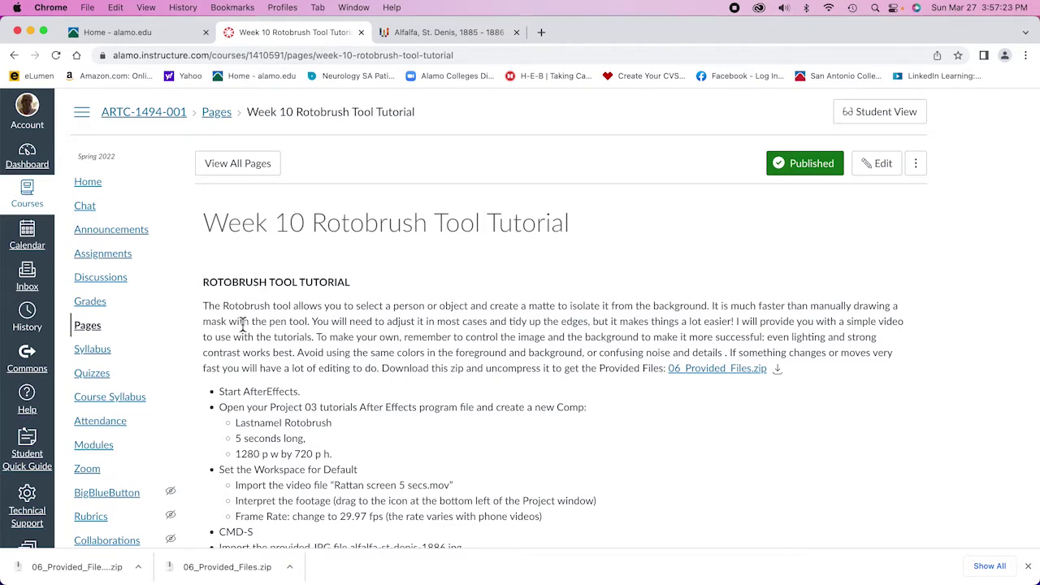
pyautogui.scroll(-1, 491, 425)
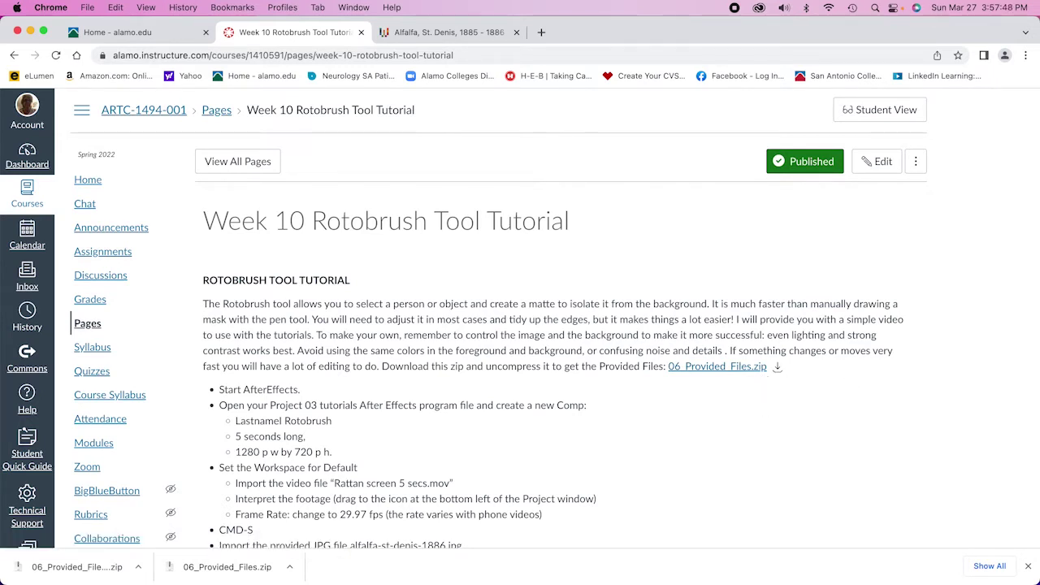
# Step: Switch to Finder and view the contents of the 06_Provided_Files folder in __03Project Tutorials
pyautogui.moveTo(569, 578)
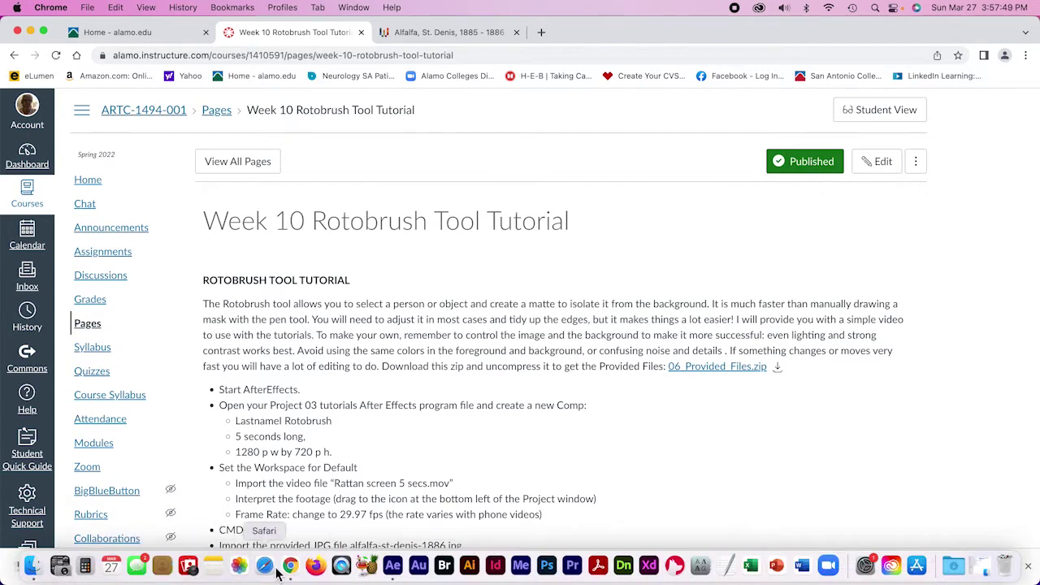
pyautogui.click(72, 566)
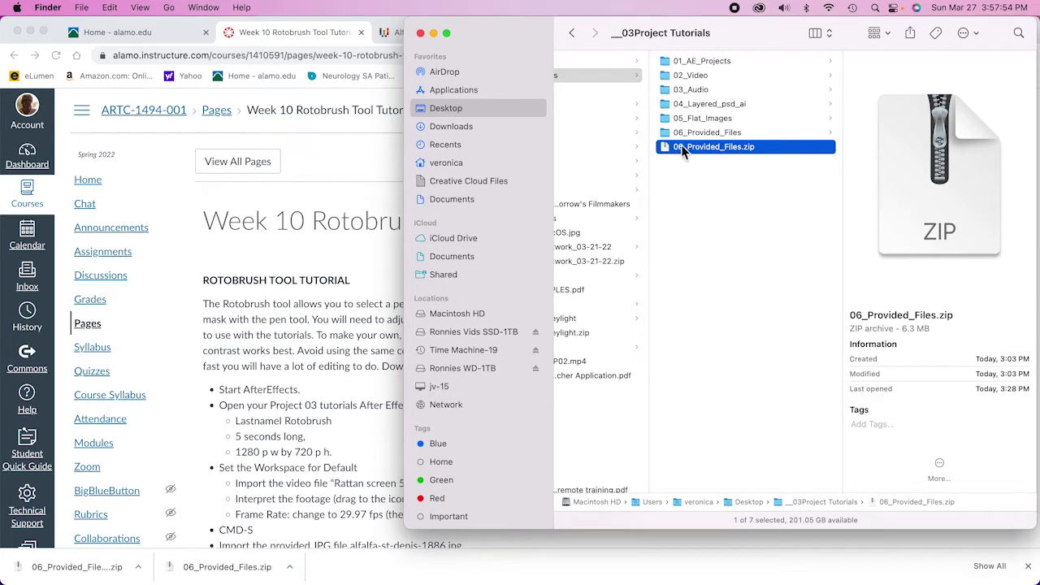
pyautogui.doubleClick(667, 148)
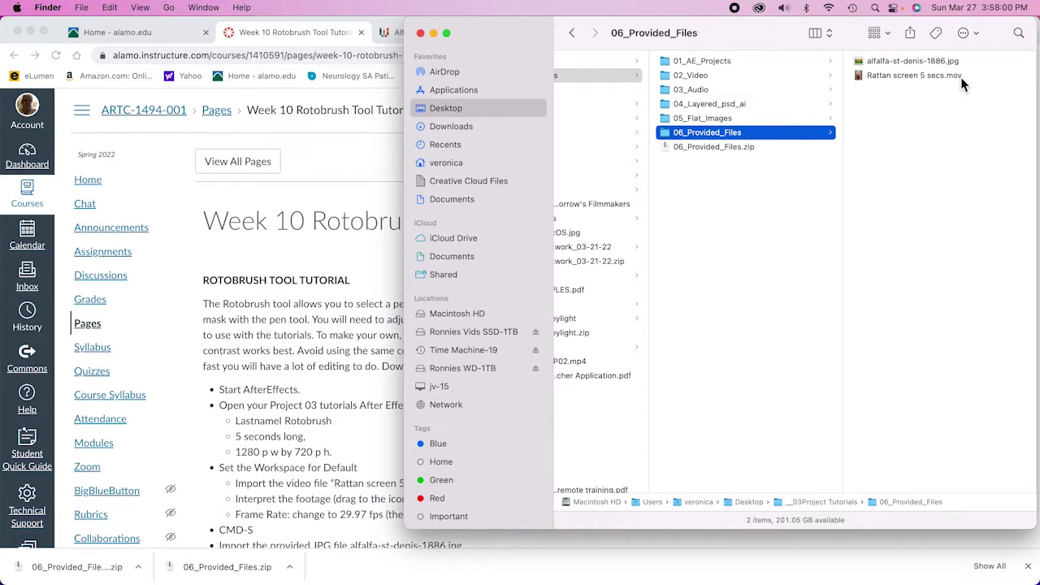
# Step: Switch to After Effects and import Rattan screen 5 secs.mov from the 02_Video folder as footage
pyautogui.moveTo(414, 563)
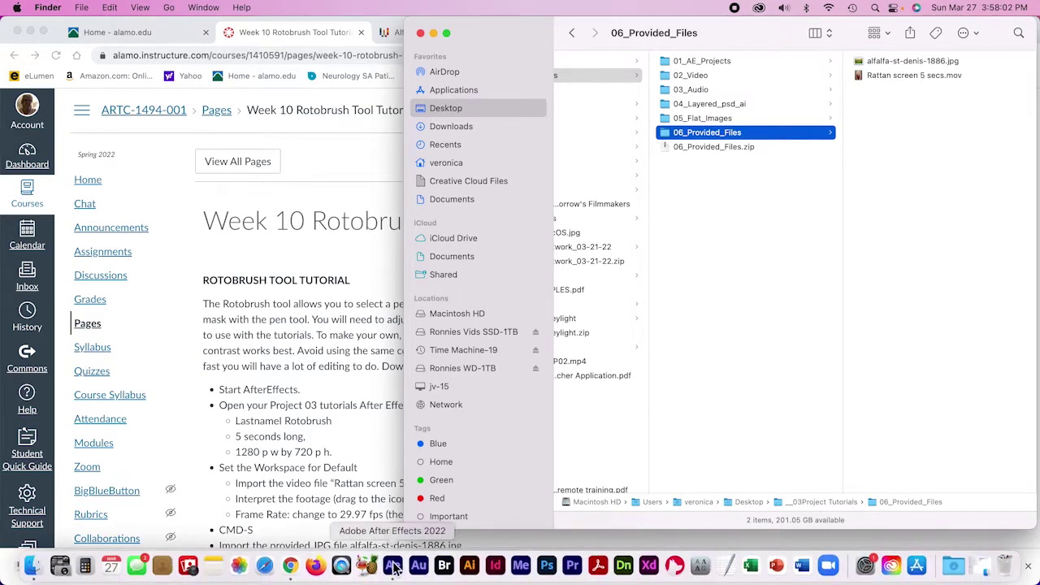
pyautogui.click(396, 567)
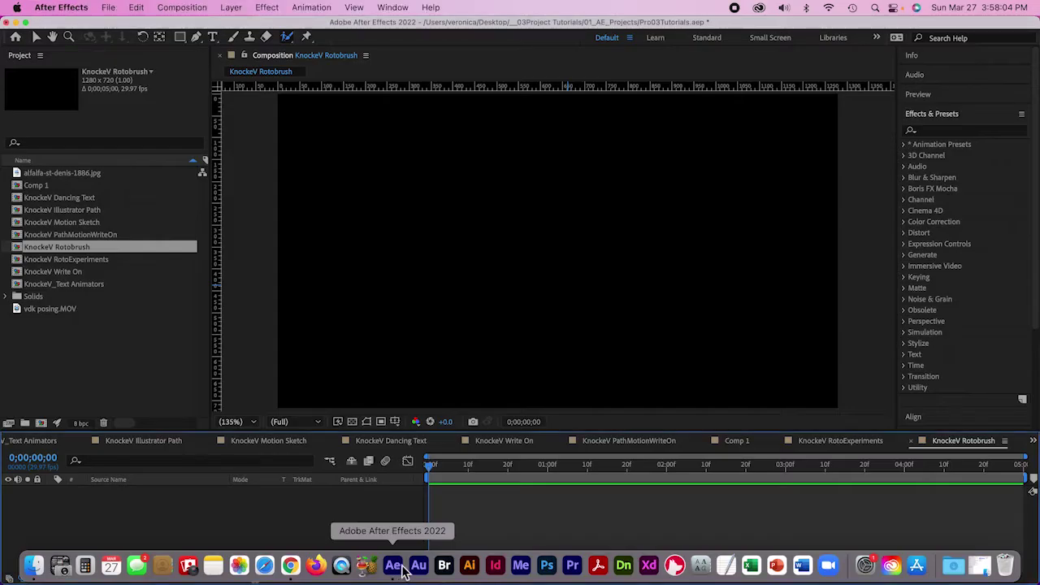
pyautogui.rightClick(75, 343)
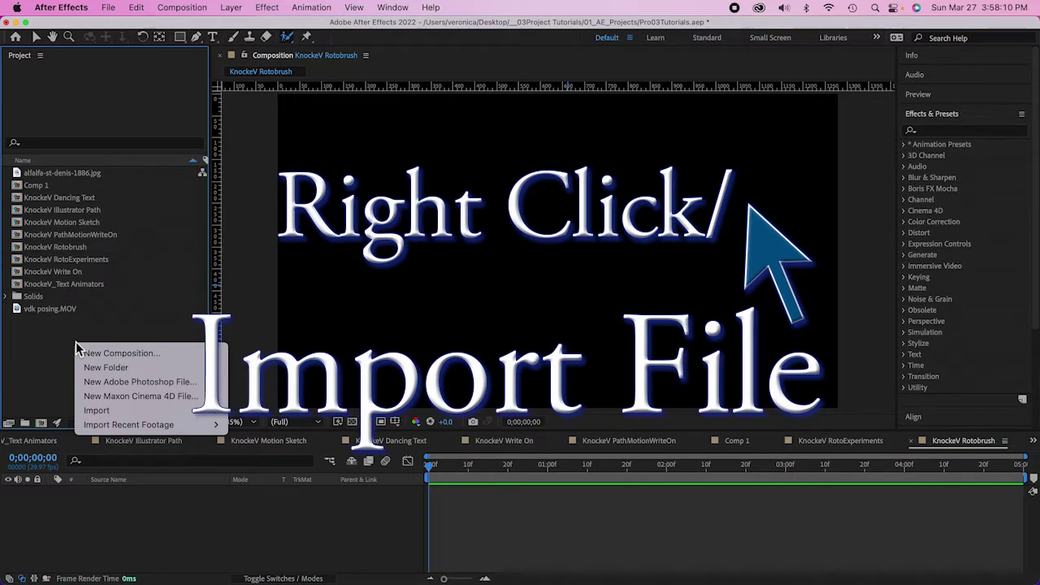
pyautogui.moveTo(122, 412)
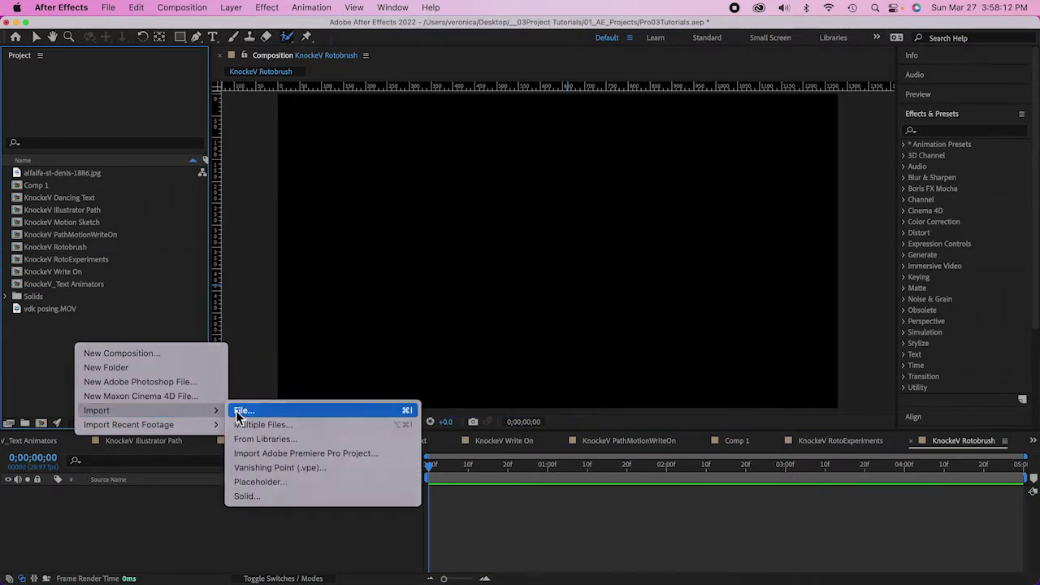
pyautogui.click(237, 412)
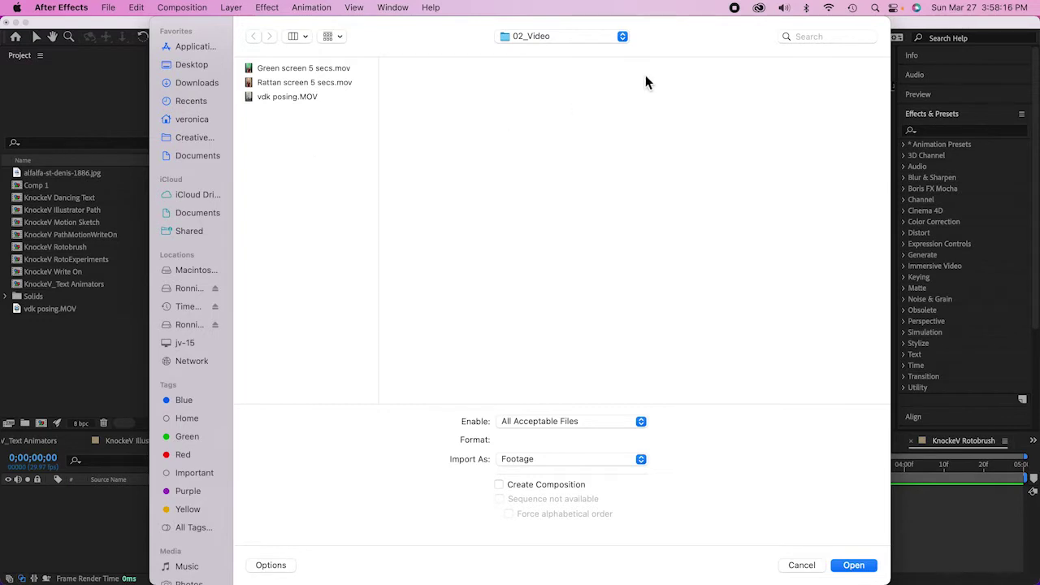
pyautogui.click(288, 85)
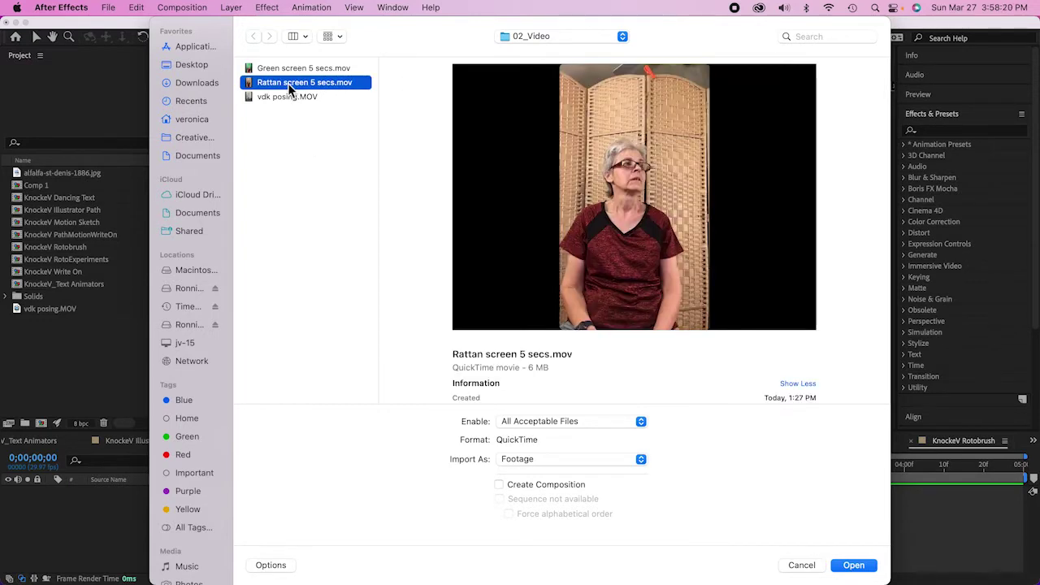
pyautogui.click(853, 565)
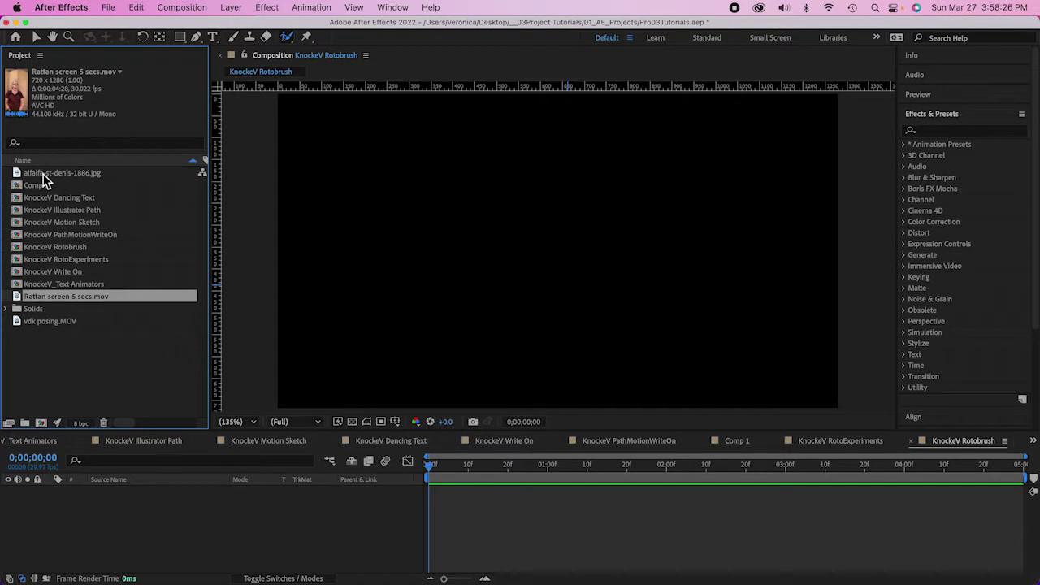
pyautogui.rightClick(104, 376)
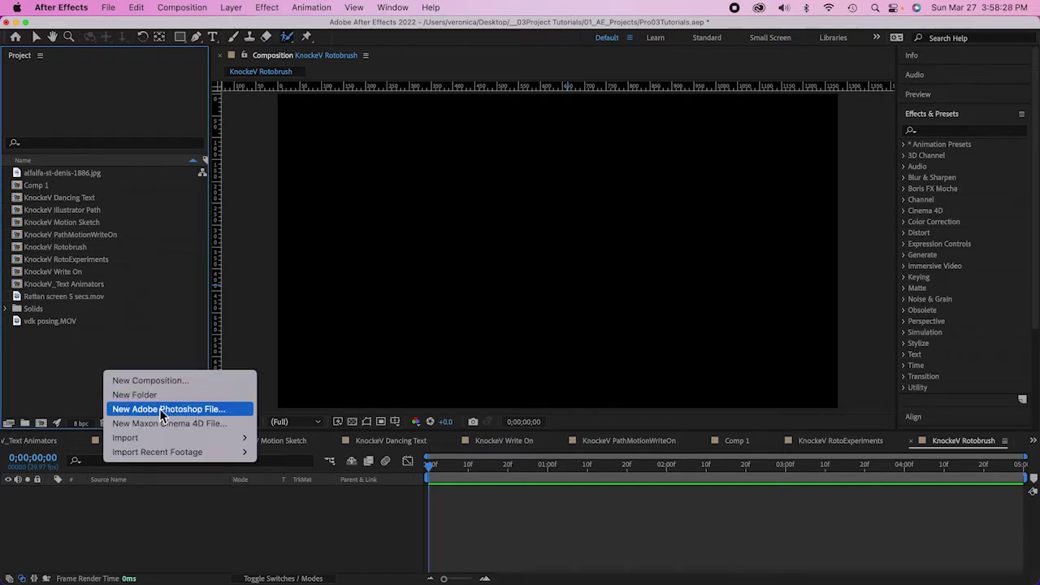
pyautogui.moveTo(200, 438)
pyautogui.click(292, 441)
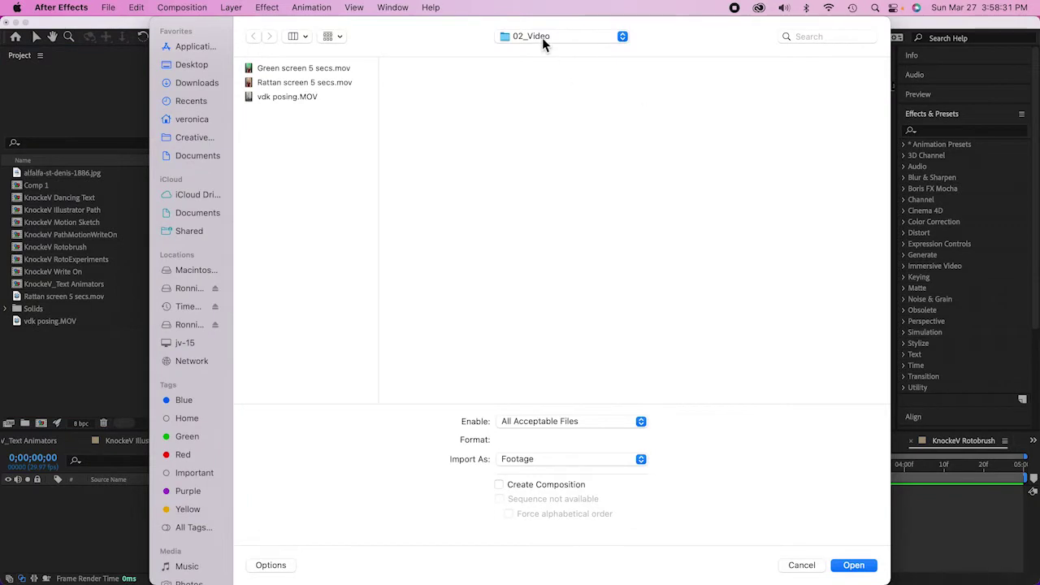
pyautogui.click(542, 37)
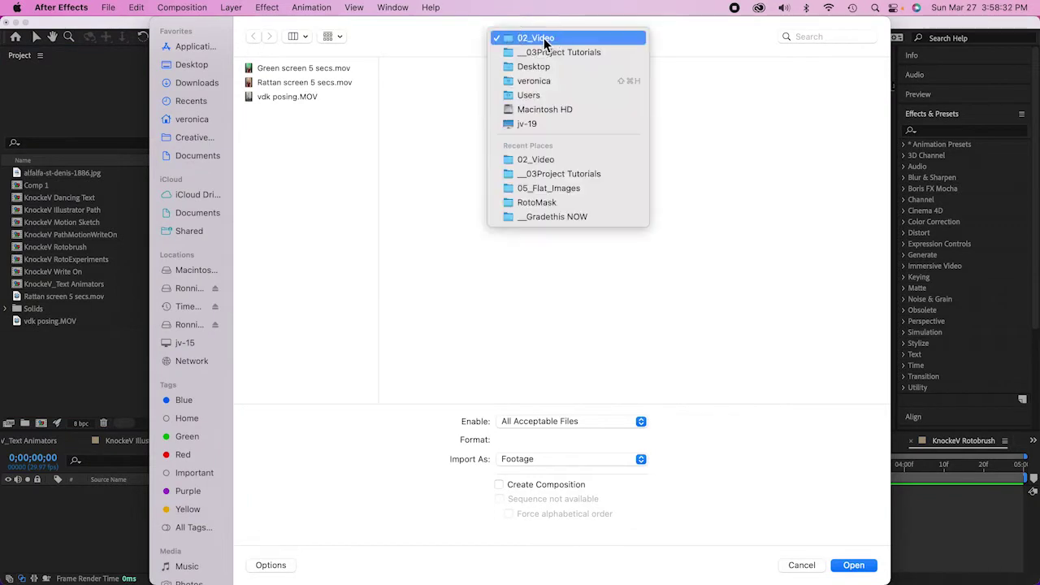
pyautogui.click(547, 55)
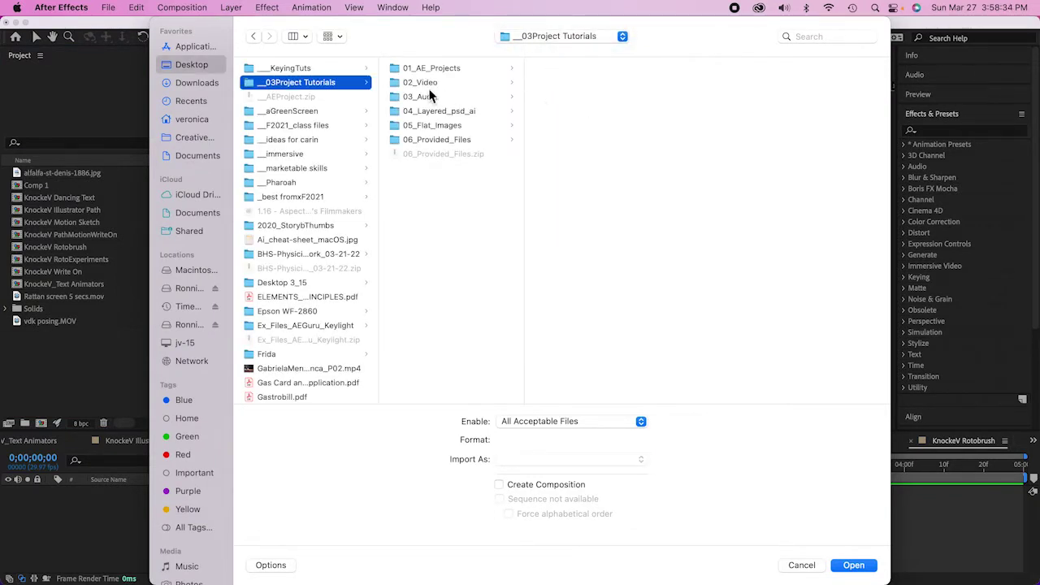
pyautogui.click(457, 112)
pyautogui.click(458, 126)
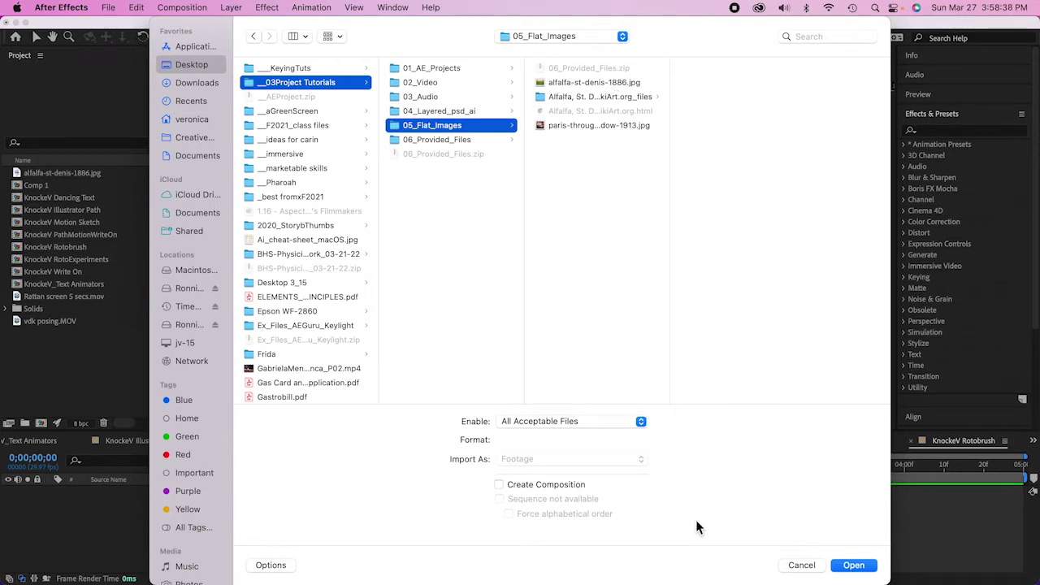
pyautogui.click(804, 567)
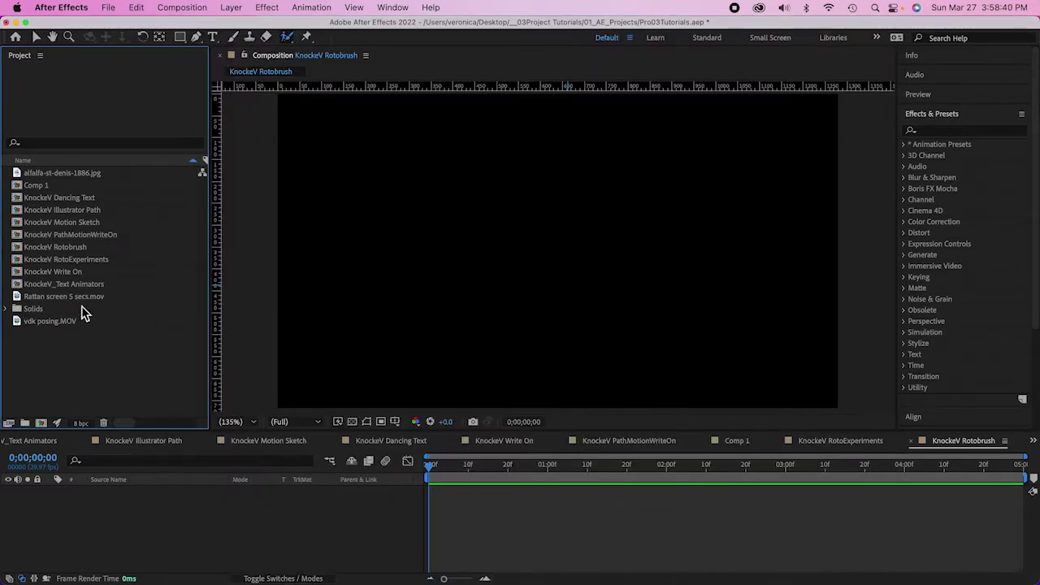
# Step: Add alfalfa-st-denis-1886.jpg to the Rotobrush composition as a background layer
pyautogui.moveTo(19, 173); pyautogui.dragTo(138, 538)
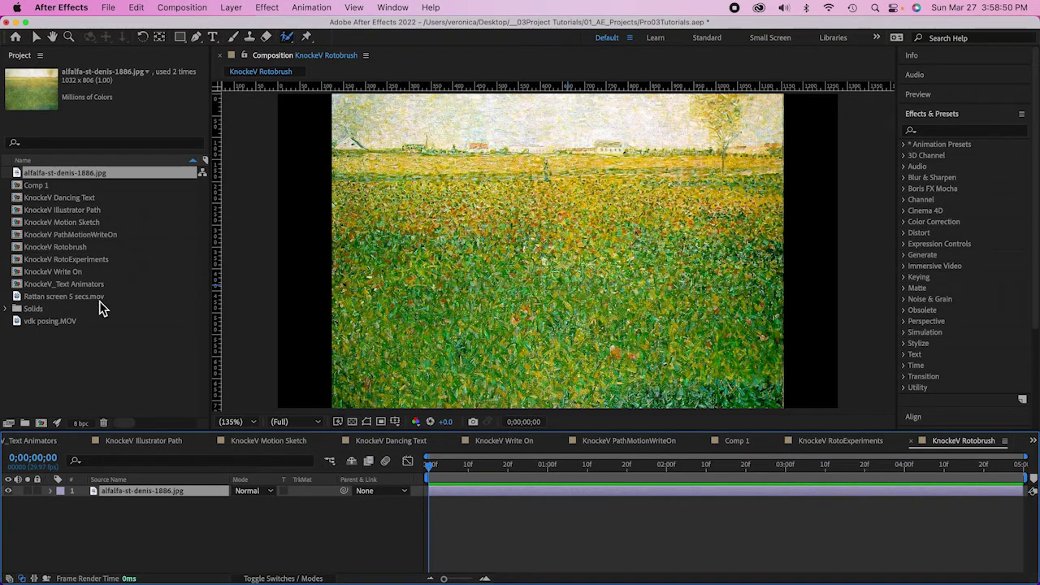
pyautogui.click(18, 298)
pyautogui.moveTo(18, 299); pyautogui.dragTo(10, 429)
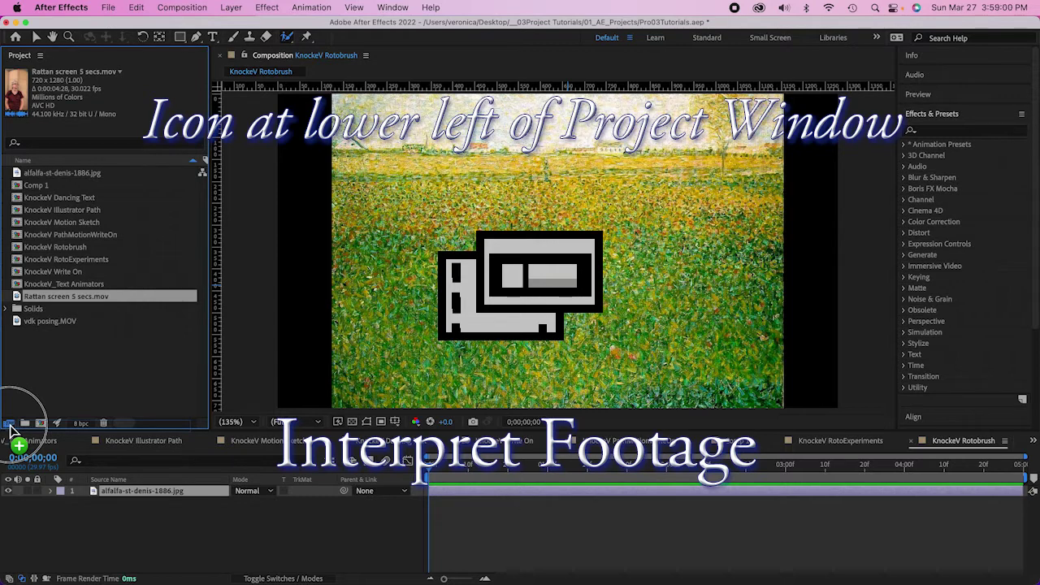
pyautogui.moveTo(9, 429); pyautogui.dragTo(59, 304)
# Step: Interpret the Rattan screen 5 secs.mov footage so it conforms to a frame rate of 29.97 frames per second
pyautogui.rightClick(59, 304)
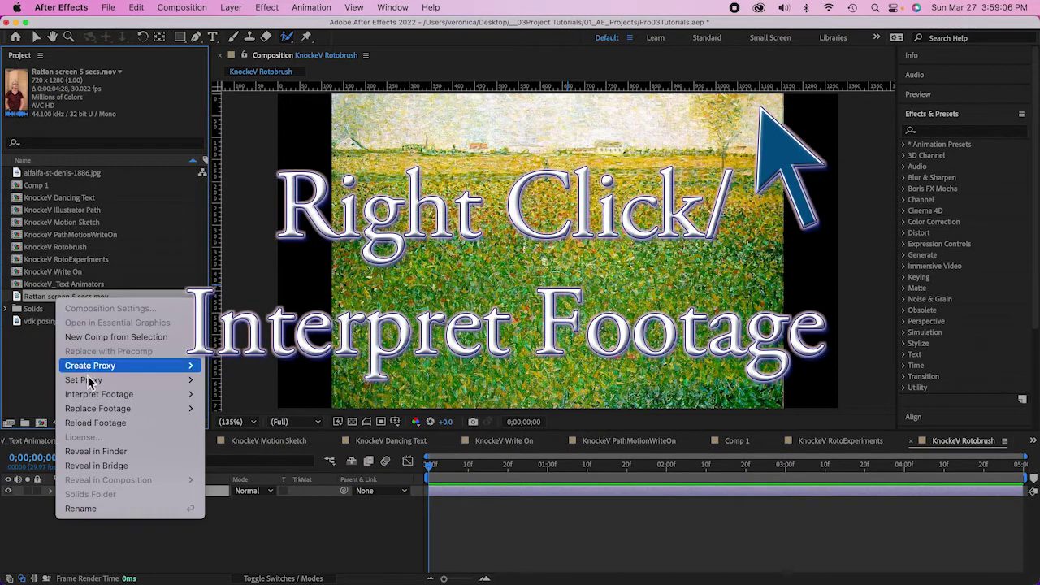
pyautogui.moveTo(92, 395)
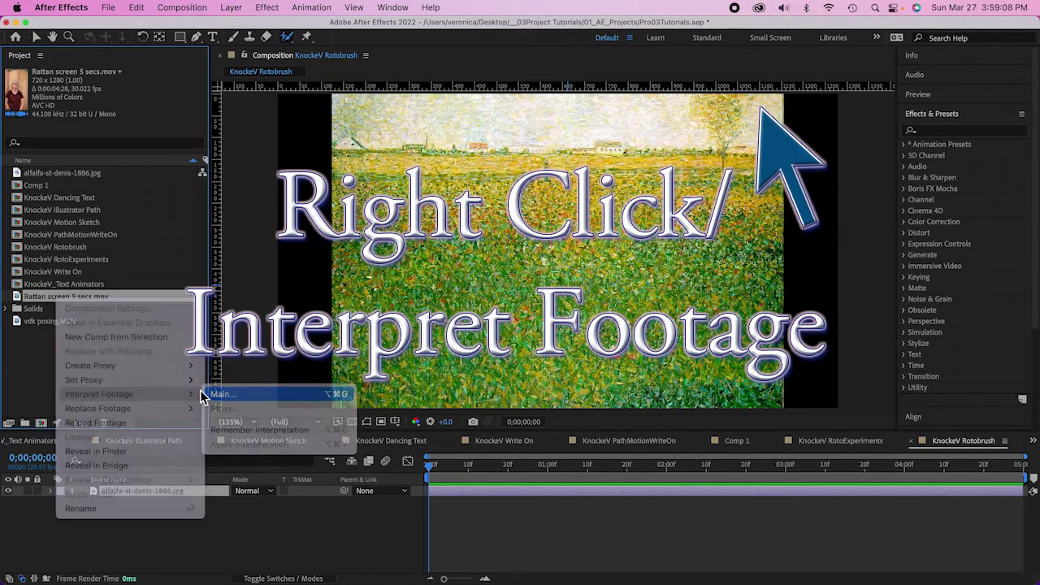
pyautogui.click(220, 394)
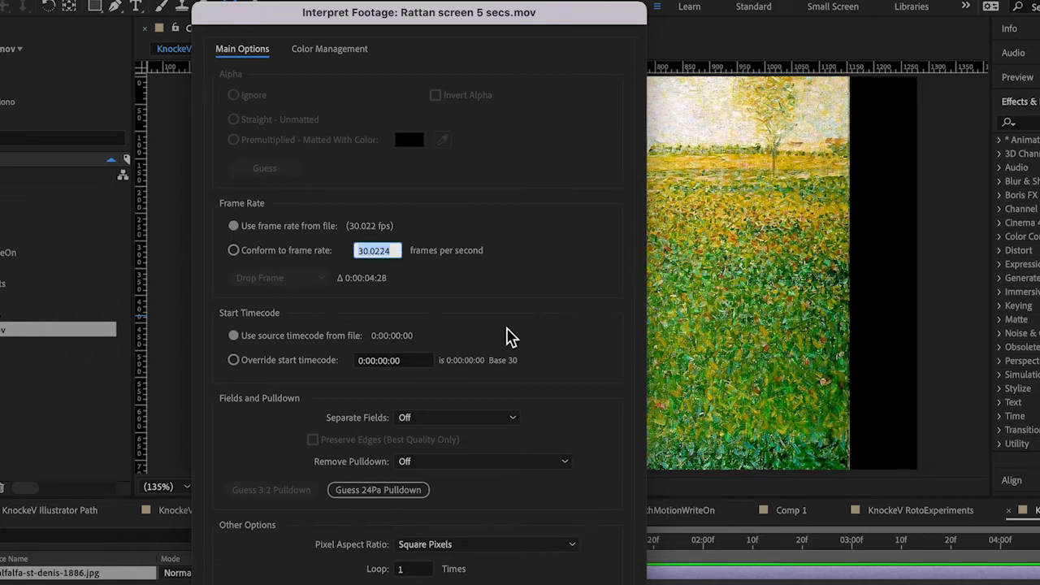
pyautogui.write('29.97')
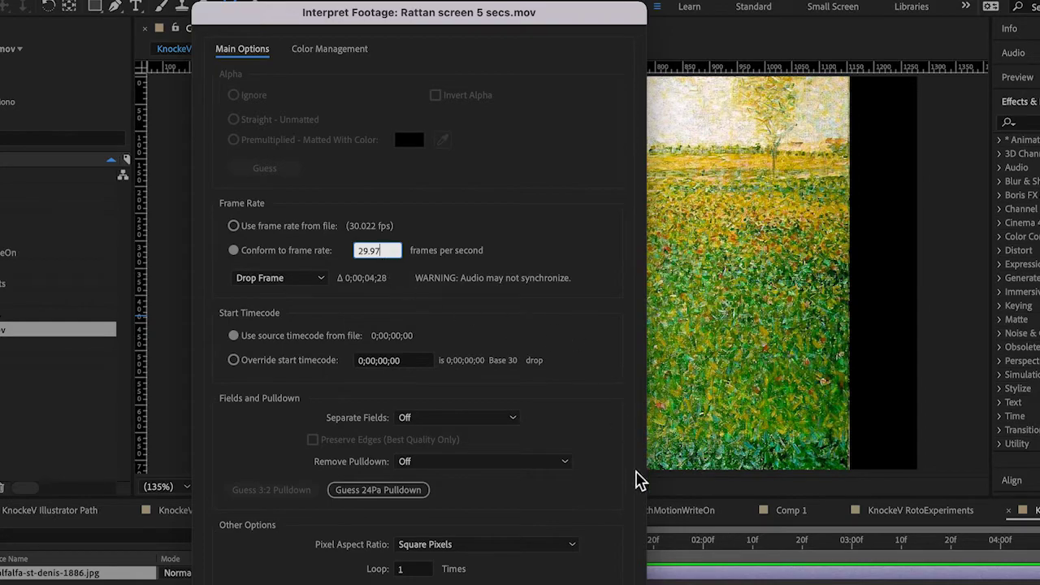
pyautogui.press('Return')
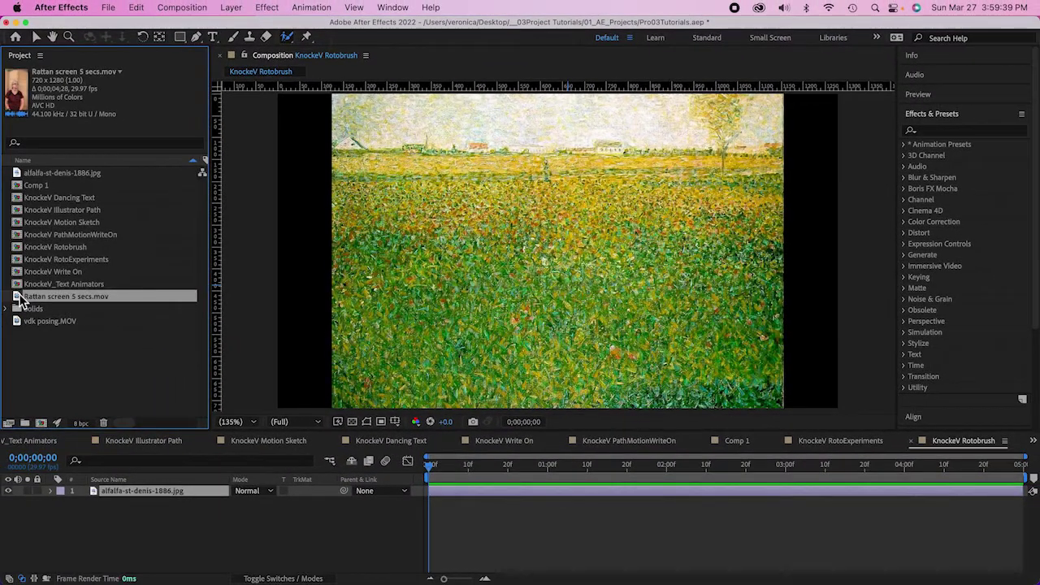
# Step: Place Rattan screen 5 secs.mov above the painting layer at 60% scale, shifted slightly right and down in the frame
pyautogui.moveTo(4, 303); pyautogui.dragTo(92, 492)
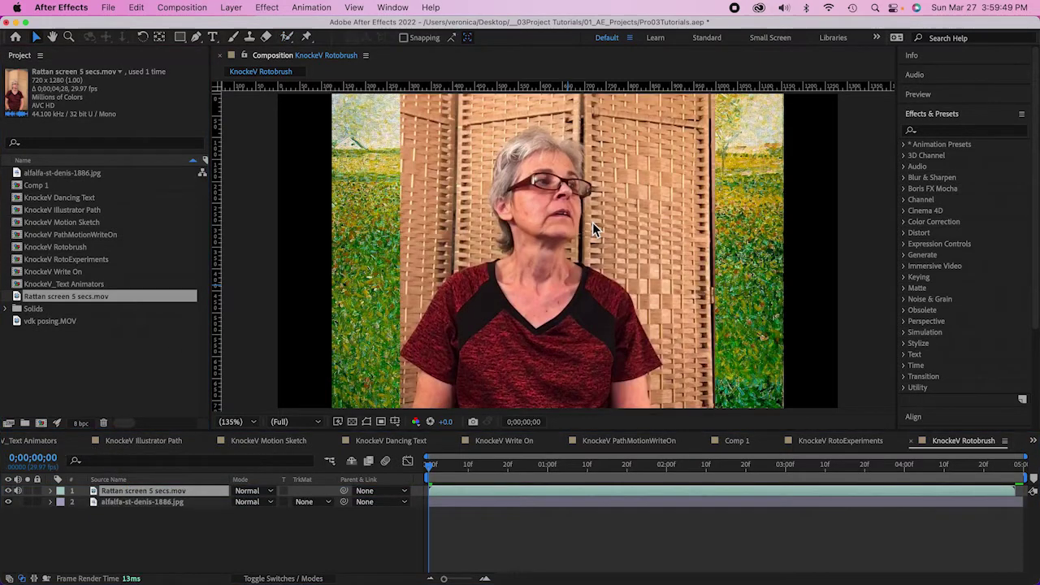
pyautogui.click(118, 491)
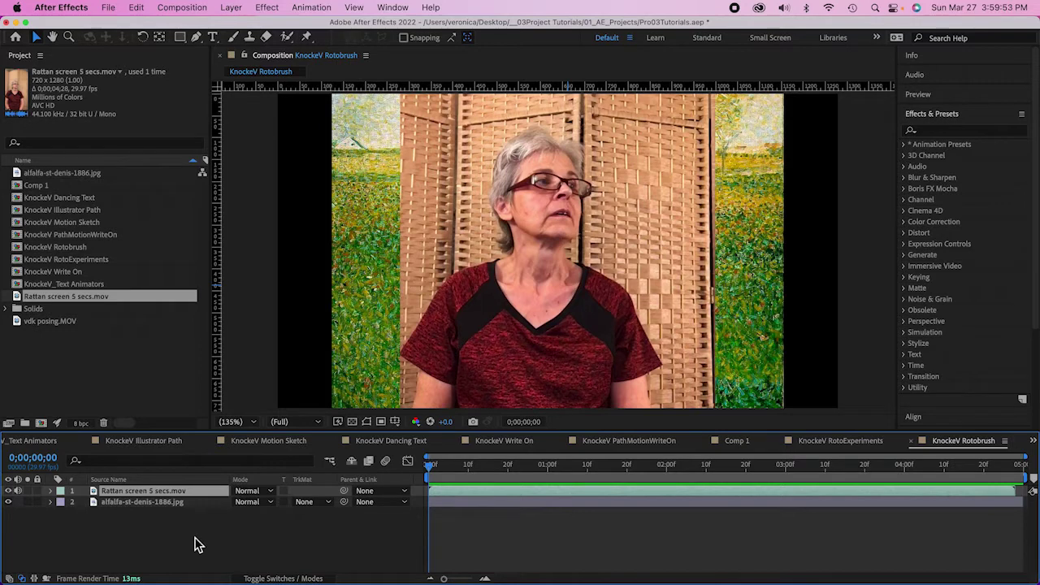
pyautogui.press('s')
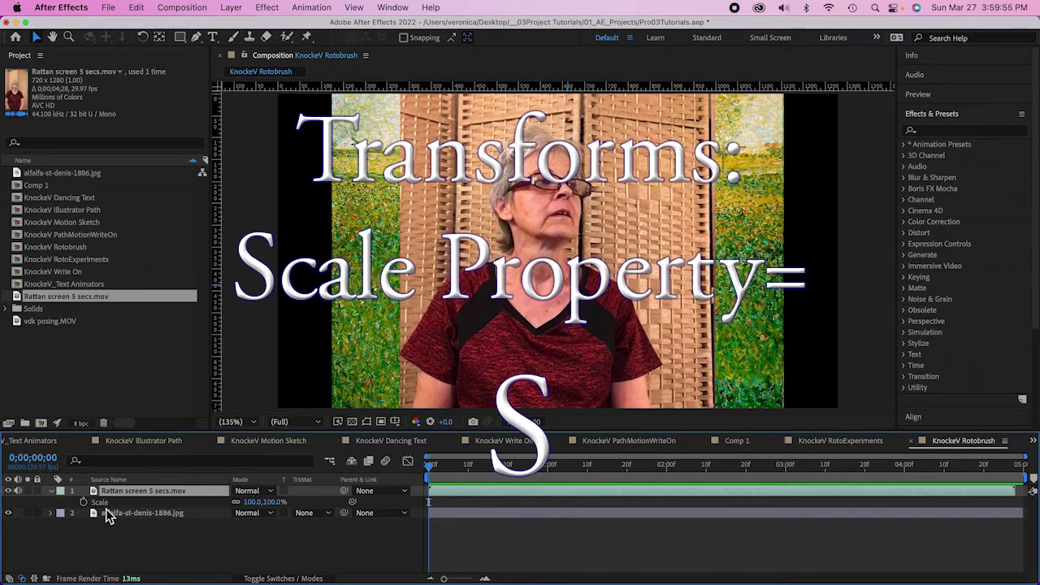
pyautogui.click(252, 503)
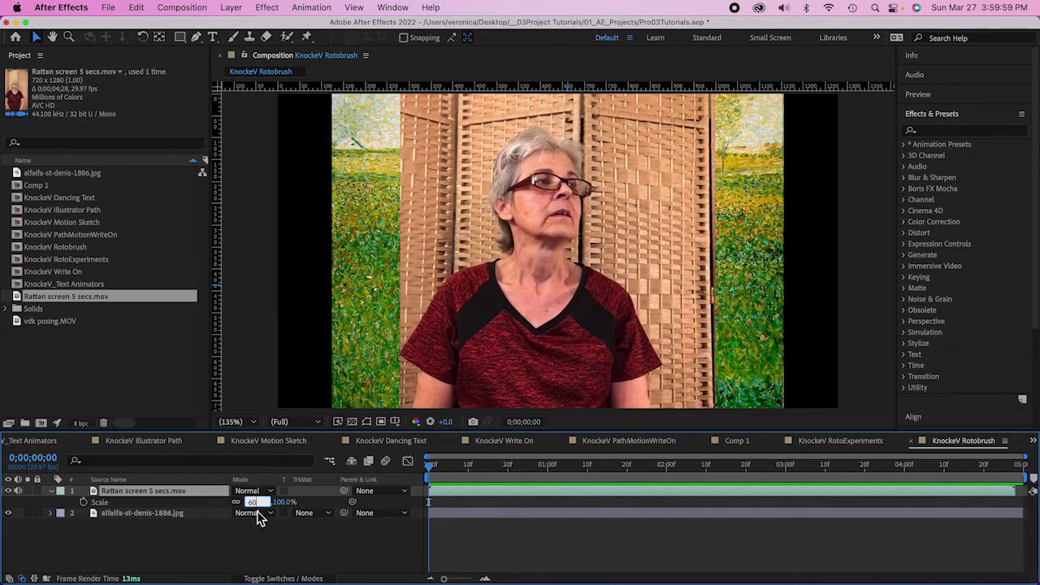
pyautogui.write('60')
pyautogui.press('Return')
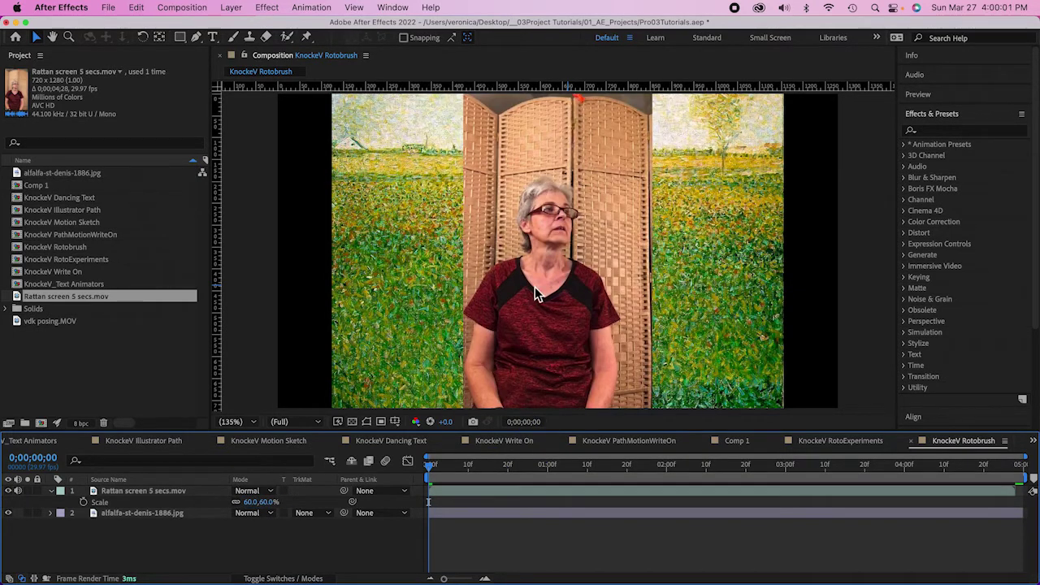
pyautogui.click(567, 315)
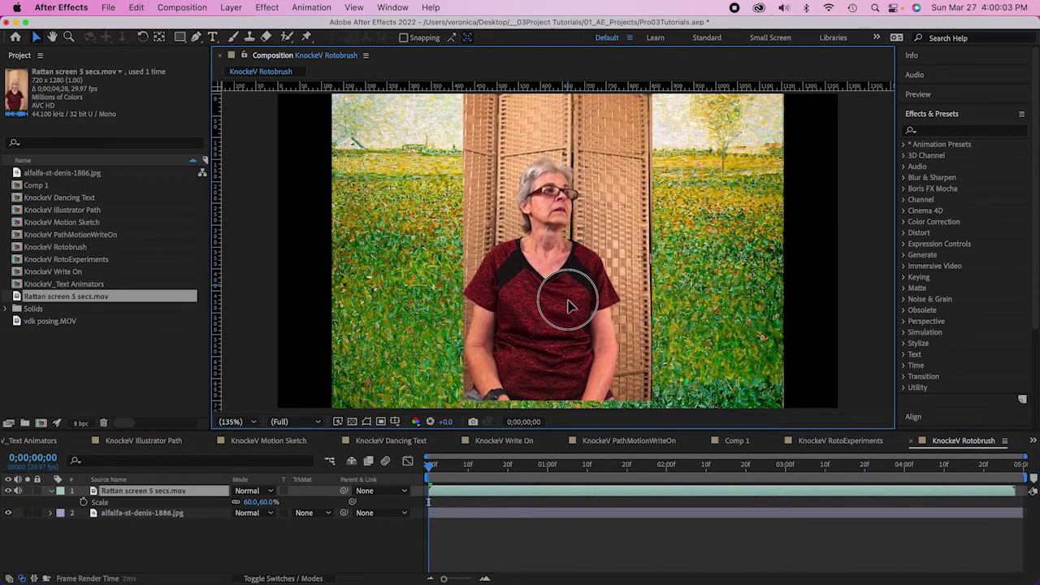
pyautogui.moveTo(569, 307); pyautogui.dragTo(584, 327)
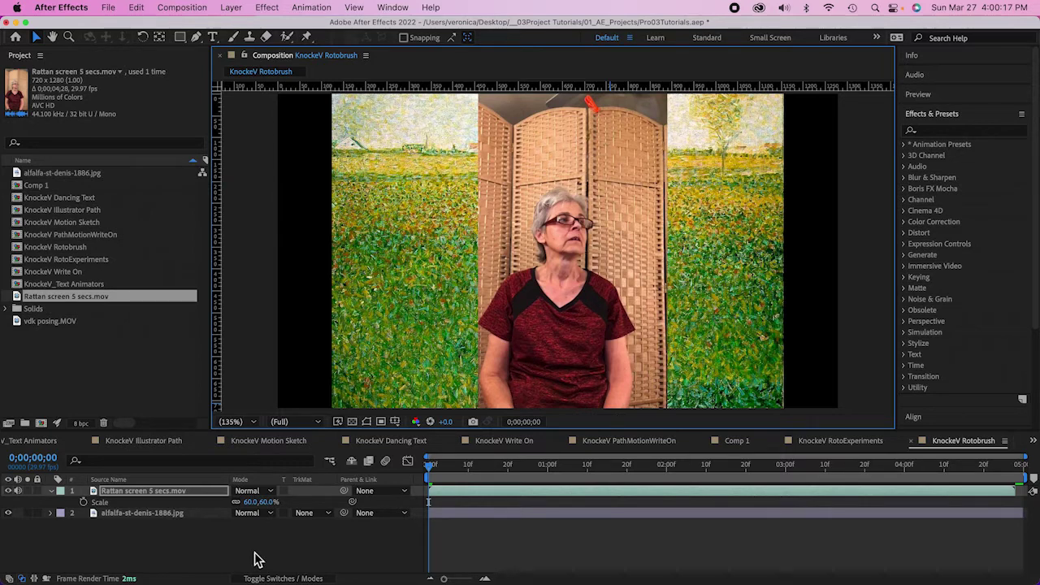
# Step: Open the video layer for Roto Brush work and paint a foreground stroke from the woman's head through her torso
pyautogui.click(287, 39)
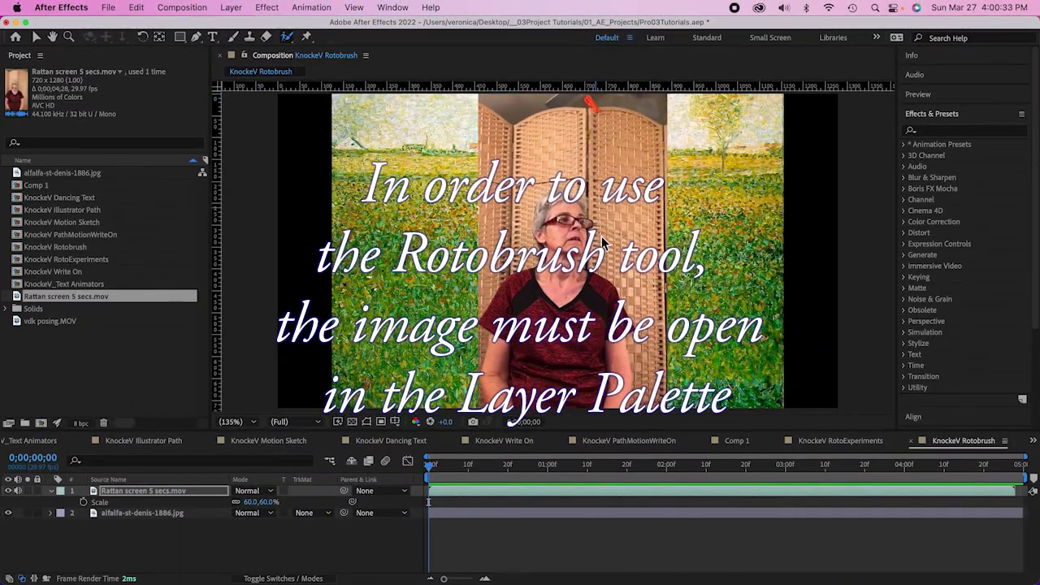
pyautogui.scroll(2, 582, 277)
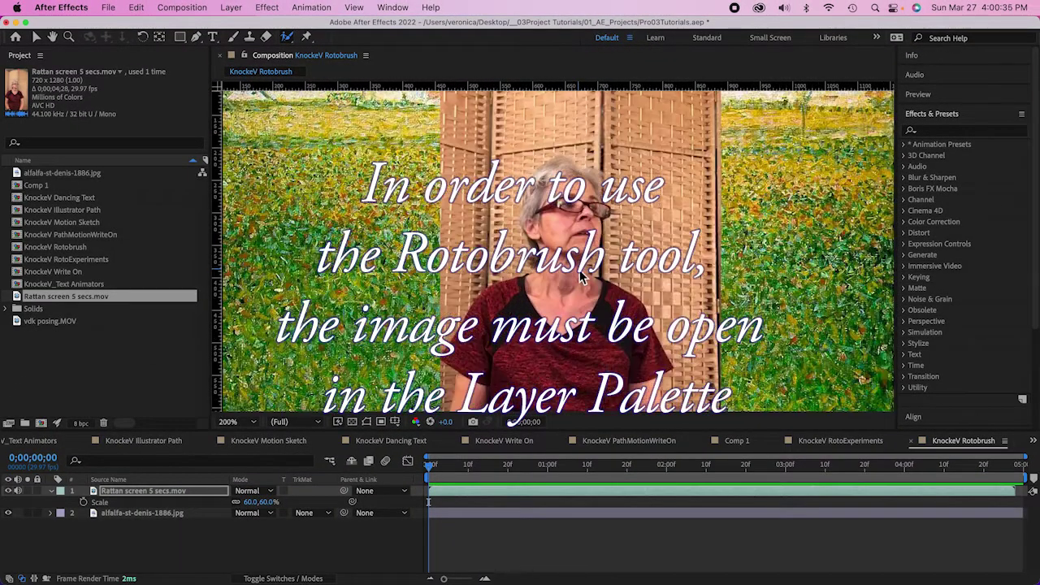
pyautogui.doubleClick(582, 276)
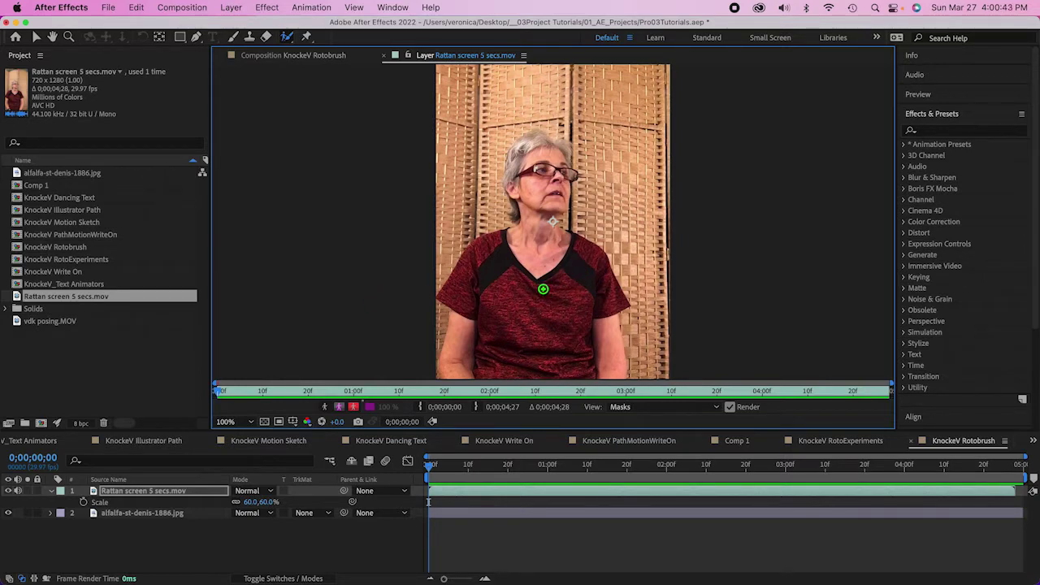
pyautogui.scroll(2, 542, 289)
pyautogui.scroll(-5, 543, 289)
pyautogui.scroll(2, 543, 288)
pyautogui.scroll(-2, 544, 289)
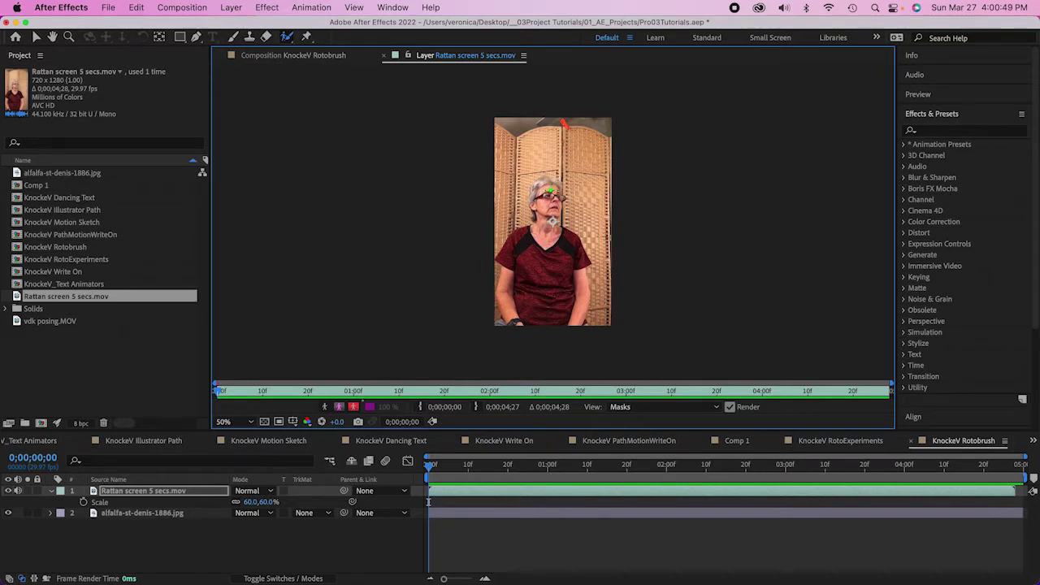
pyautogui.moveTo(550, 192)
pyautogui.mouseDown()
pyautogui.moveTo(544, 228)
pyautogui.moveTo(517, 241)
pyautogui.moveTo(509, 272)
pyautogui.moveTo(505, 303)
pyautogui.moveTo(532, 324)
pyautogui.moveTo(568, 314)
pyautogui.moveTo(578, 289)
pyautogui.moveTo(567, 242)
pyautogui.moveTo(549, 232)
pyautogui.moveTo(556, 173)
pyautogui.mouseUp()
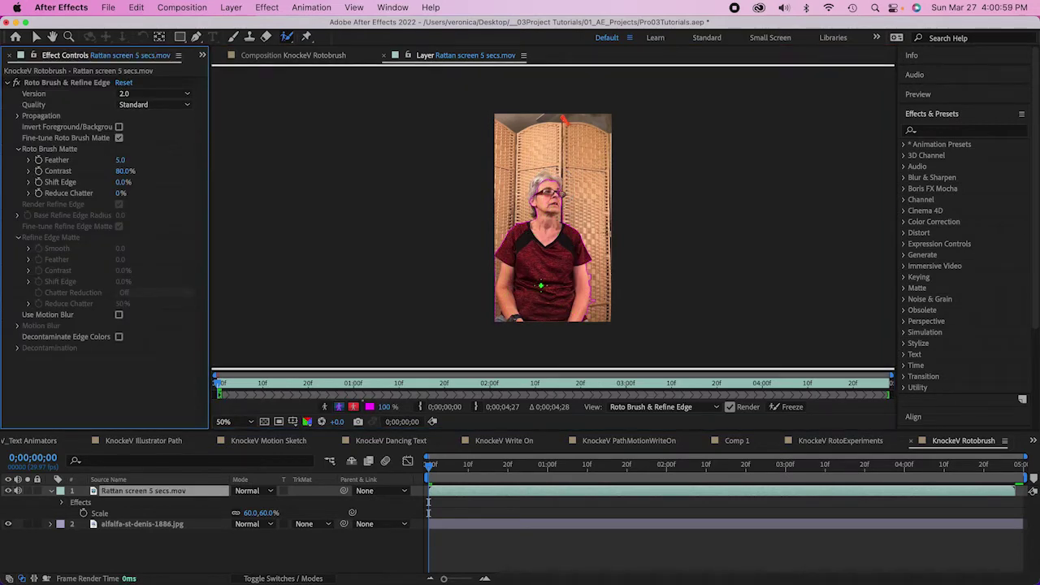
# Step: Extend the Roto Brush selection over the woman's hair and subtract the stray screen areas around her arm, neck and head
pyautogui.press('.')
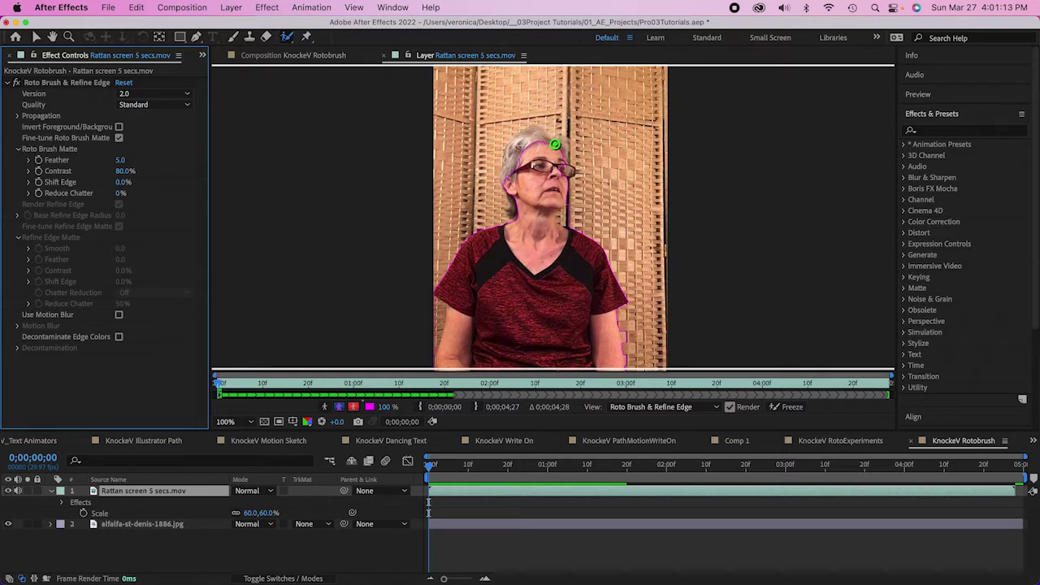
pyautogui.moveTo(547, 141)
pyautogui.mouseDown()
pyautogui.moveTo(527, 133)
pyautogui.moveTo(509, 165)
pyautogui.moveTo(518, 223)
pyautogui.mouseUp()
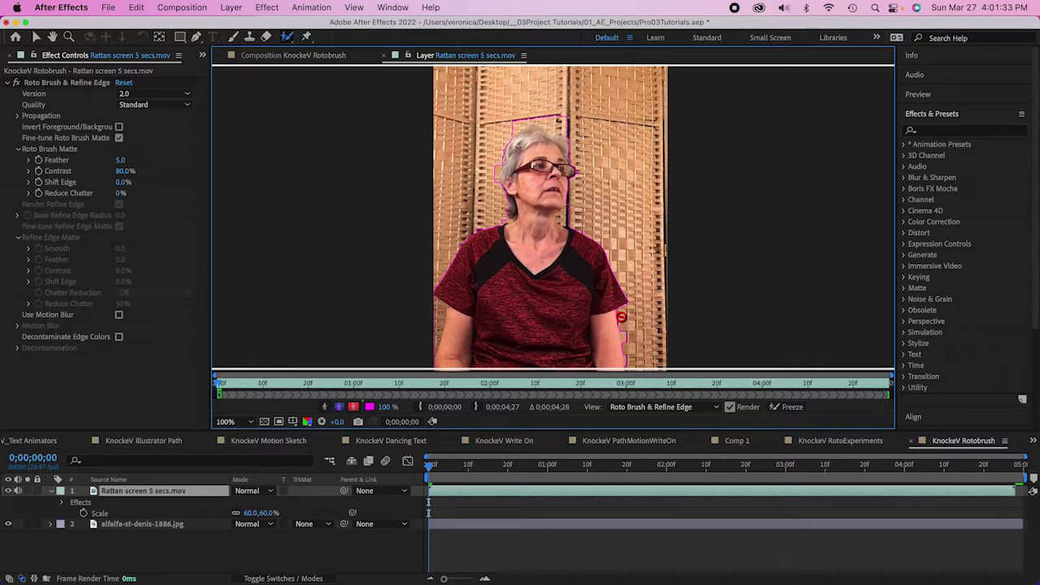
pyautogui.moveTo(626, 332); pyautogui.dragTo(629, 367)
pyautogui.moveTo(574, 209)
pyautogui.mouseDown()
pyautogui.moveTo(562, 198)
pyautogui.moveTo(557, 214)
pyautogui.moveTo(568, 223)
pyautogui.mouseUp()
pyautogui.moveTo(573, 136)
pyautogui.mouseDown()
pyautogui.moveTo(546, 120)
pyautogui.moveTo(512, 131)
pyautogui.mouseUp()
pyautogui.moveTo(549, 119); pyautogui.dragTo(560, 130)
# Step: Paint over the woman's hairline on the first frame with the Refine Edge tool, covering both sides of her head
pyautogui.click(295, 47)
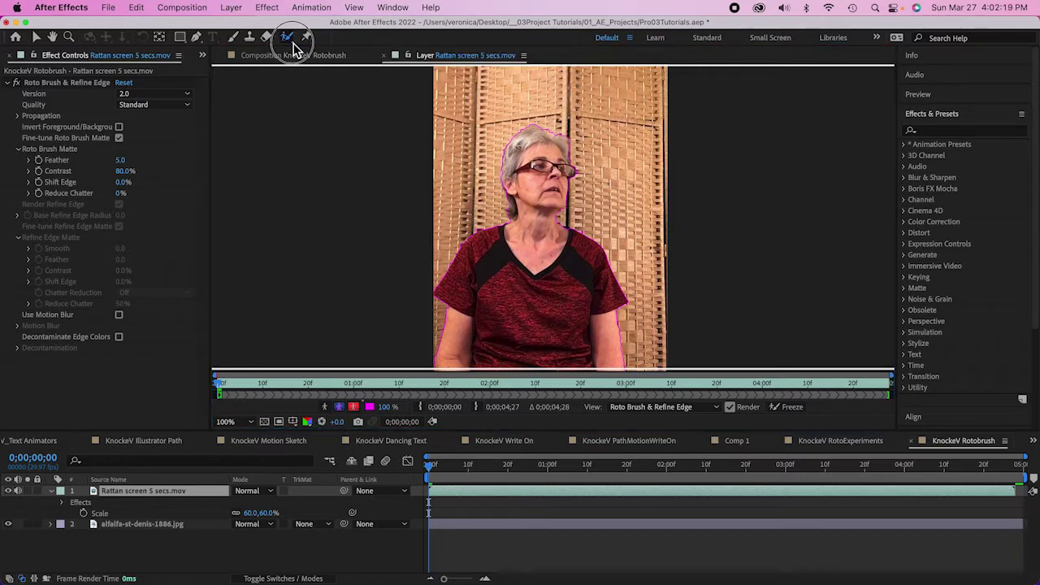
pyautogui.click(341, 50)
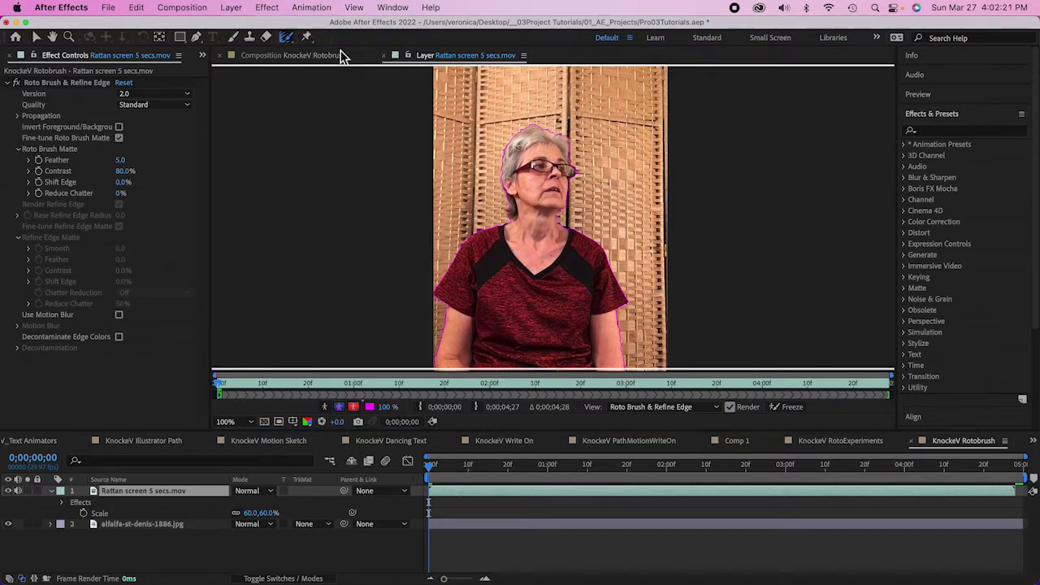
pyautogui.moveTo(560, 140)
pyautogui.mouseDown()
pyautogui.moveTo(529, 130)
pyautogui.moveTo(512, 145)
pyautogui.moveTo(514, 232)
pyautogui.mouseUp()
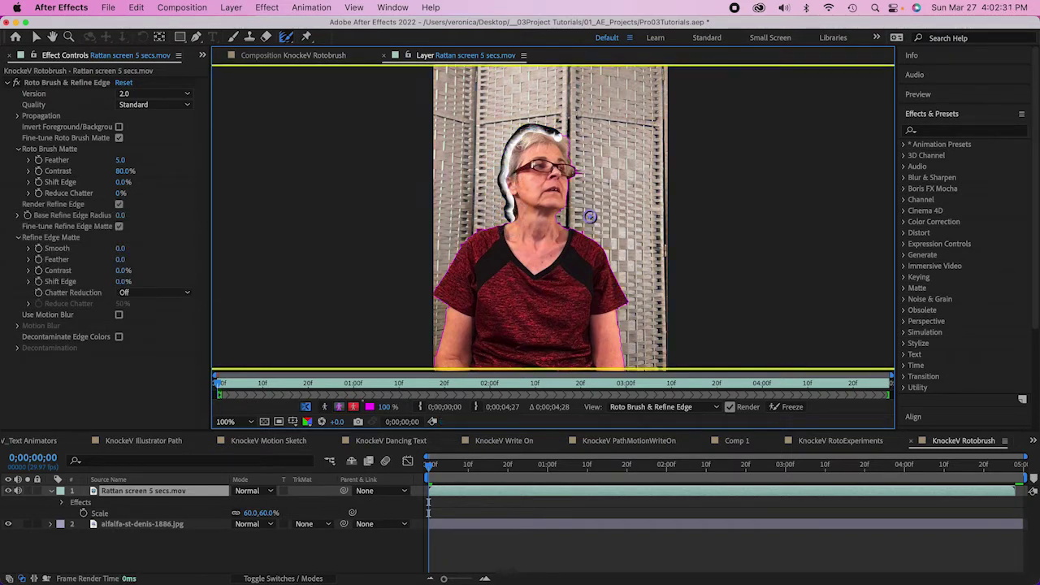
pyautogui.moveTo(563, 140); pyautogui.dragTo(570, 162)
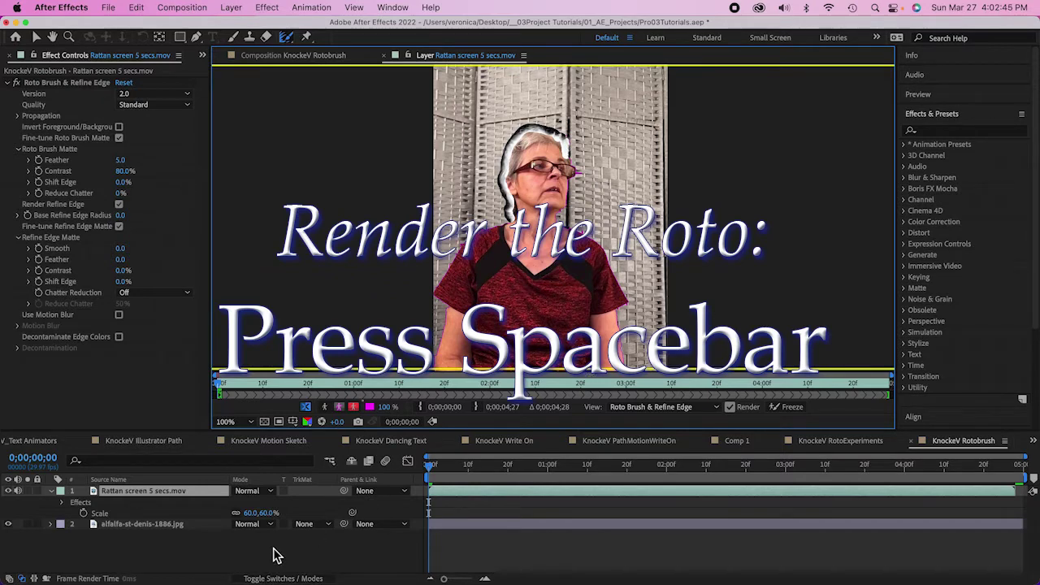
# Step: Propagate the roto through the clip and refine the edge beside the woman's jaw and neck at 0;00;04;12
pyautogui.press('space')
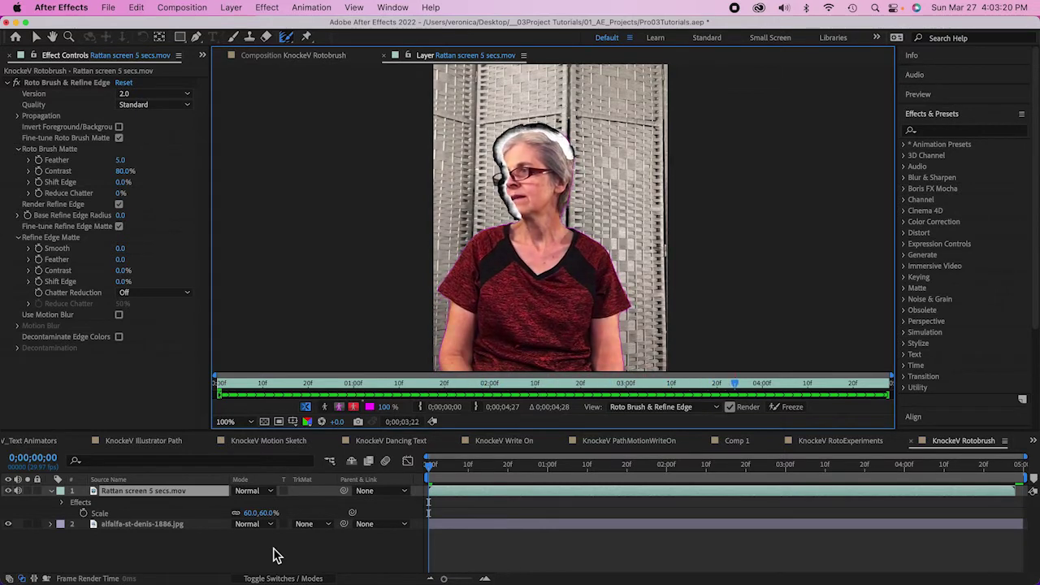
pyautogui.press('space')
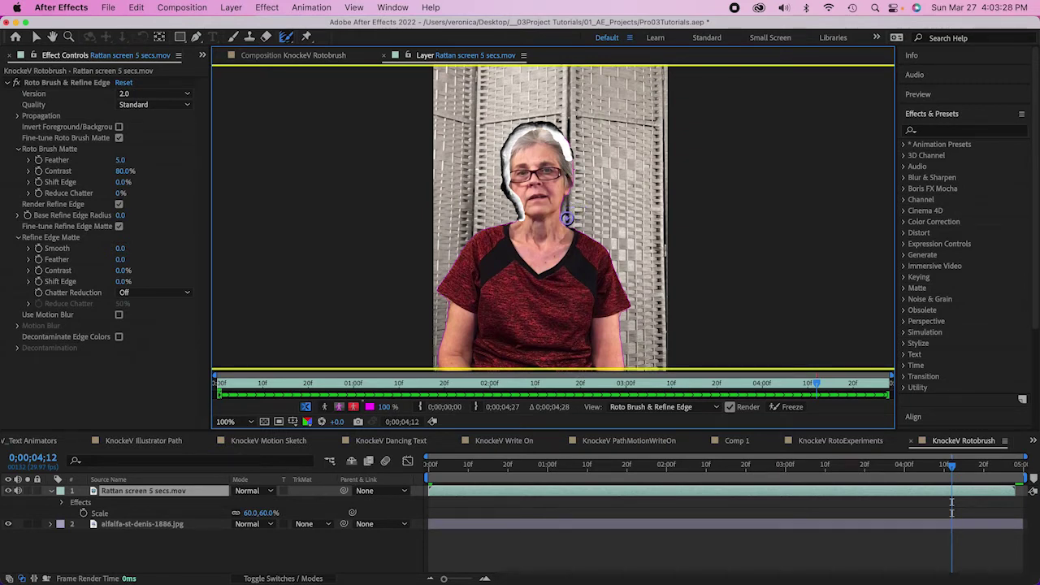
pyautogui.moveTo(569, 195); pyautogui.dragTo(623, 214)
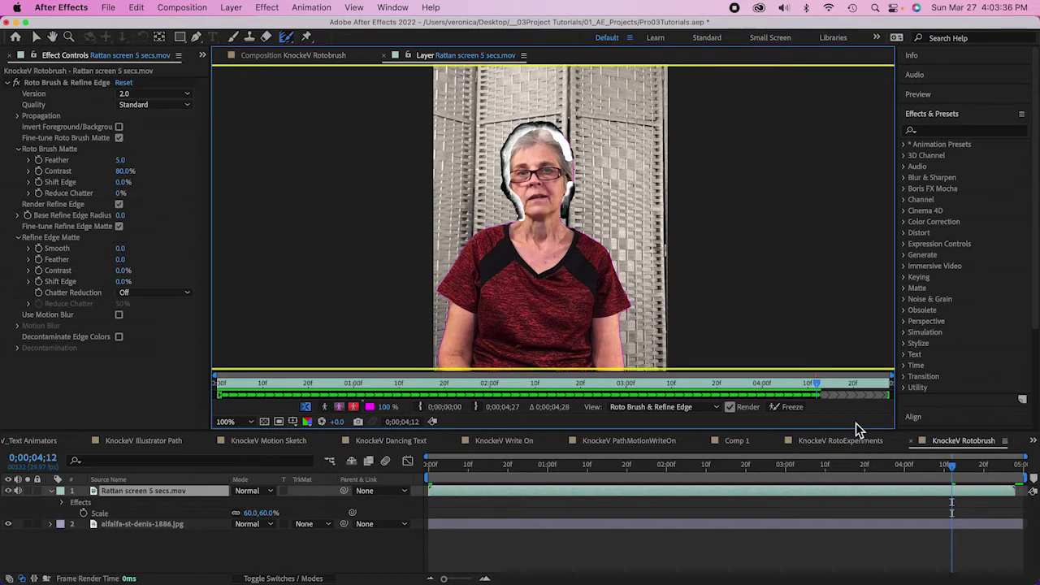
# Step: Play through the updated roto and touch up the matte at the front of the glasses with the Roto Brush at 0;00;03;14
pyautogui.press('space')
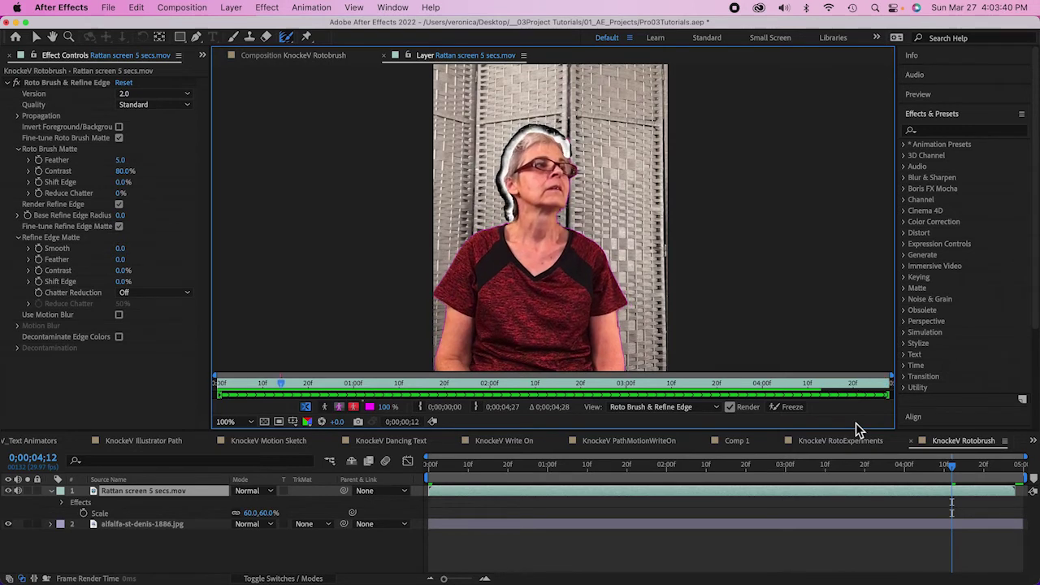
pyautogui.press('space')
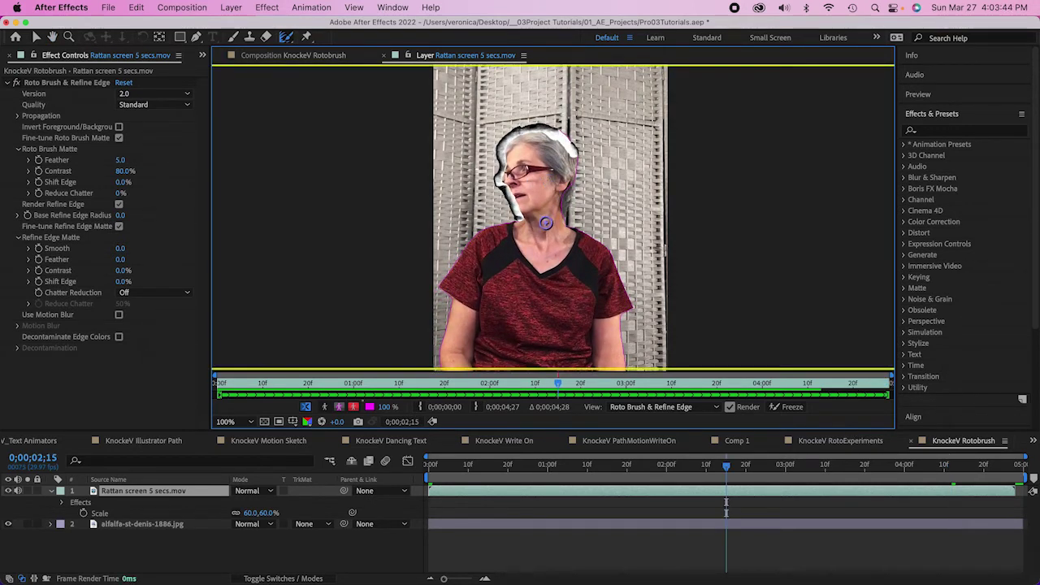
pyautogui.press('space')
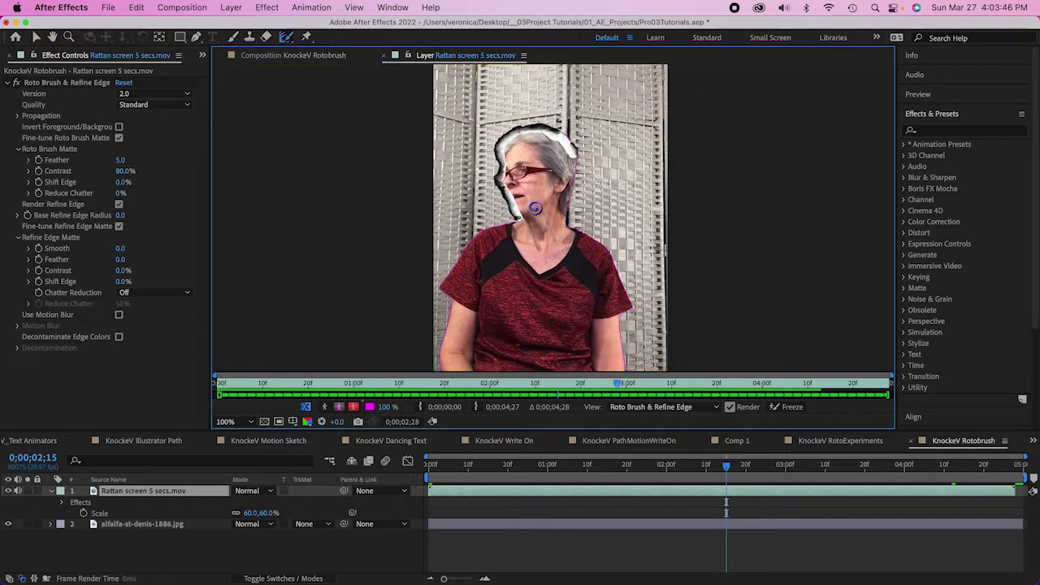
pyautogui.press('space')
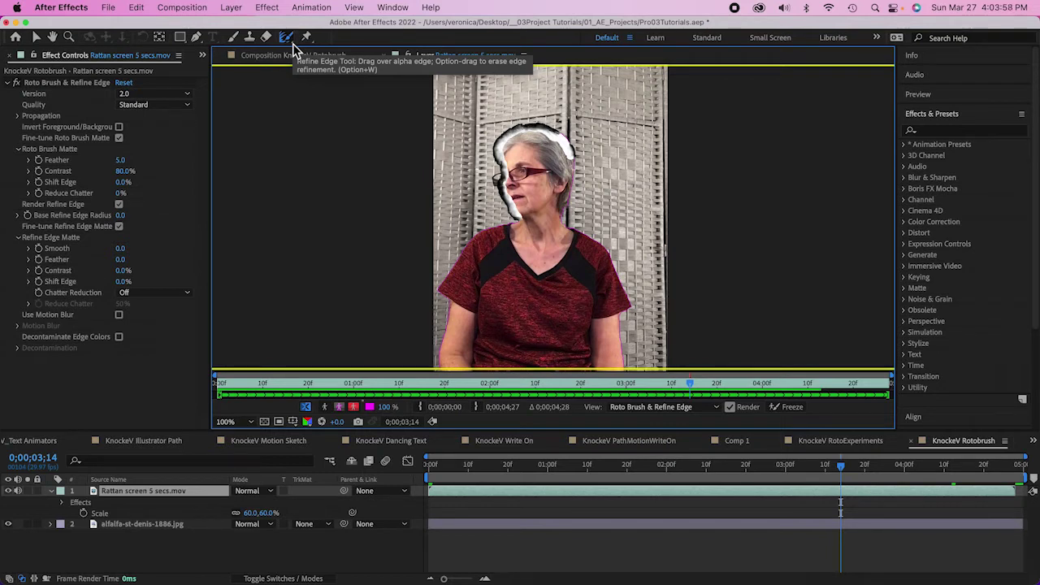
pyautogui.moveTo(286, 37); pyautogui.dragTo(316, 37)
pyautogui.moveTo(507, 178)
pyautogui.mouseDown()
pyautogui.moveTo(501, 170)
pyautogui.moveTo(505, 186)
pyautogui.mouseUp()
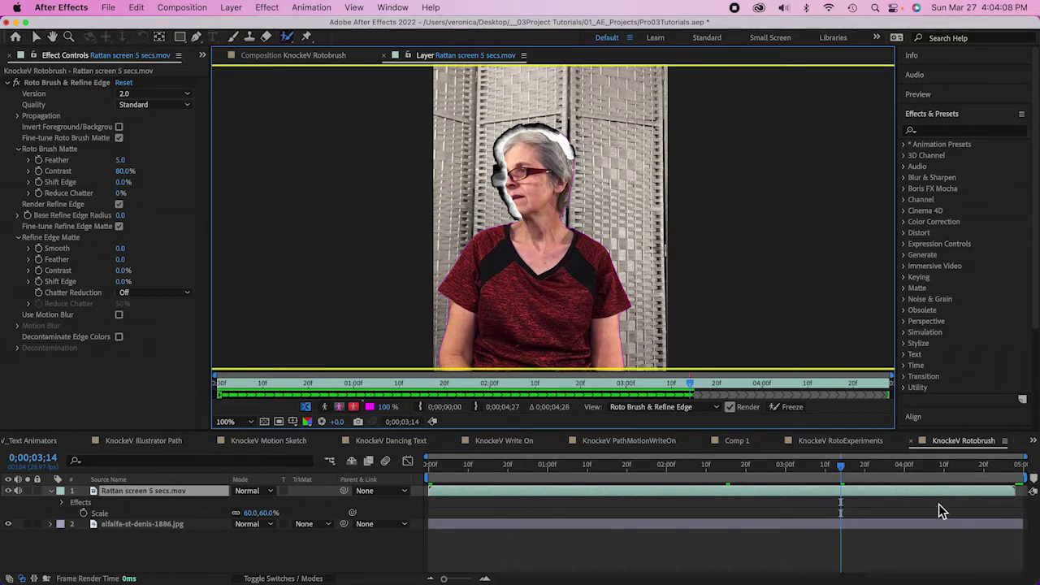
# Step: Play back the propagated roto and examine its matte in the Alpha, Alpha Overlay and Alpha Boundary views
pyautogui.press('space')
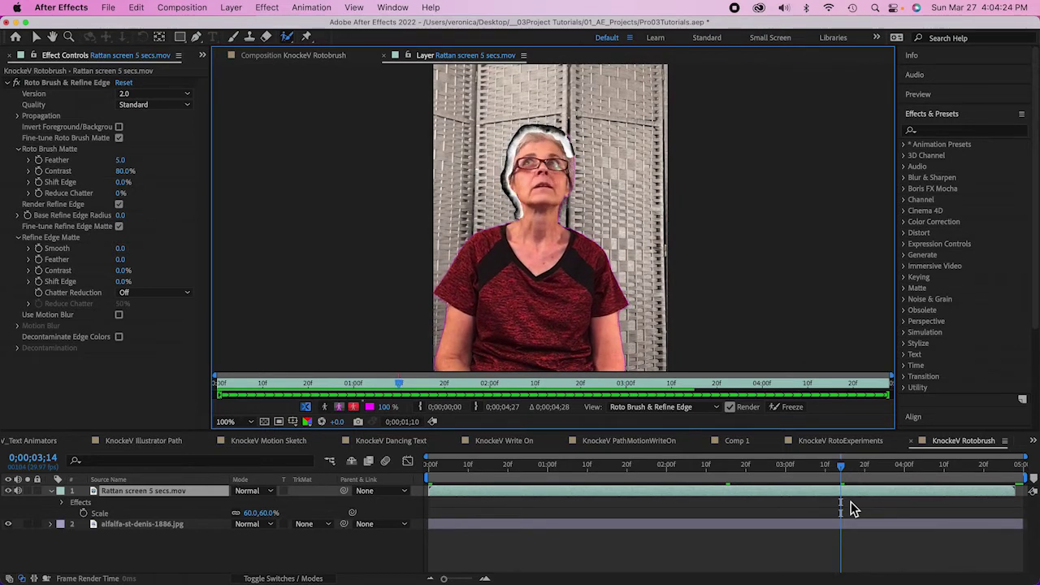
pyautogui.press('space')
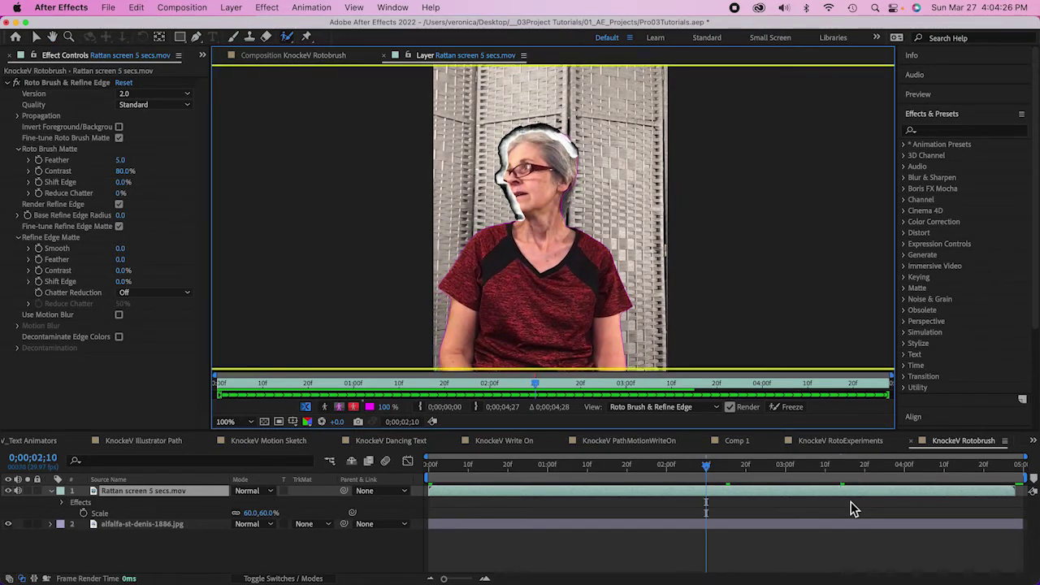
pyautogui.click(325, 409)
pyautogui.press('space')
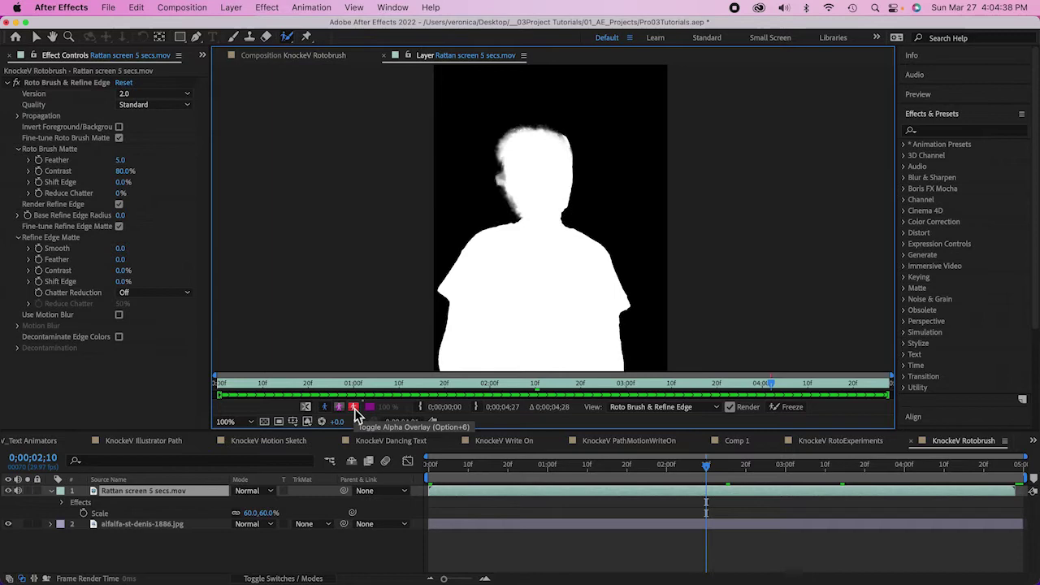
pyautogui.click(355, 410)
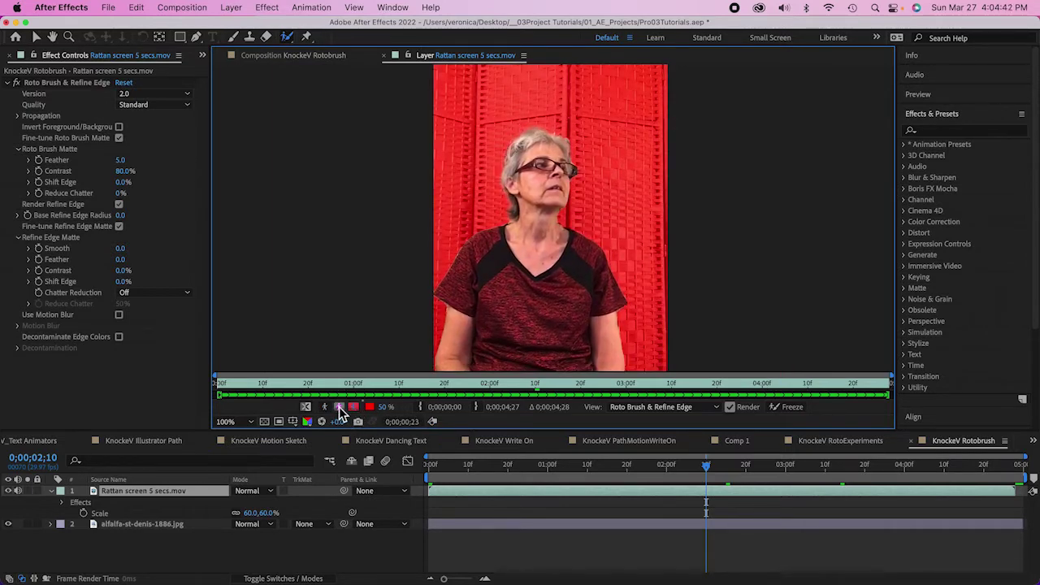
pyautogui.click(341, 408)
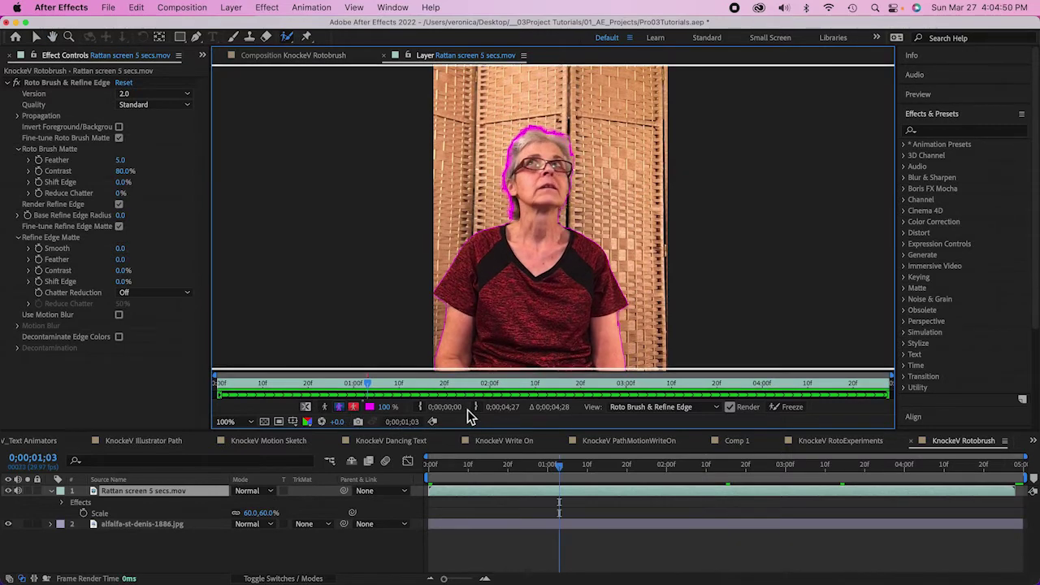
# Step: Freeze the Roto Brush propagation from the first frame and return to the composition with the Selection tool active
pyautogui.moveTo(557, 468); pyautogui.dragTo(396, 471)
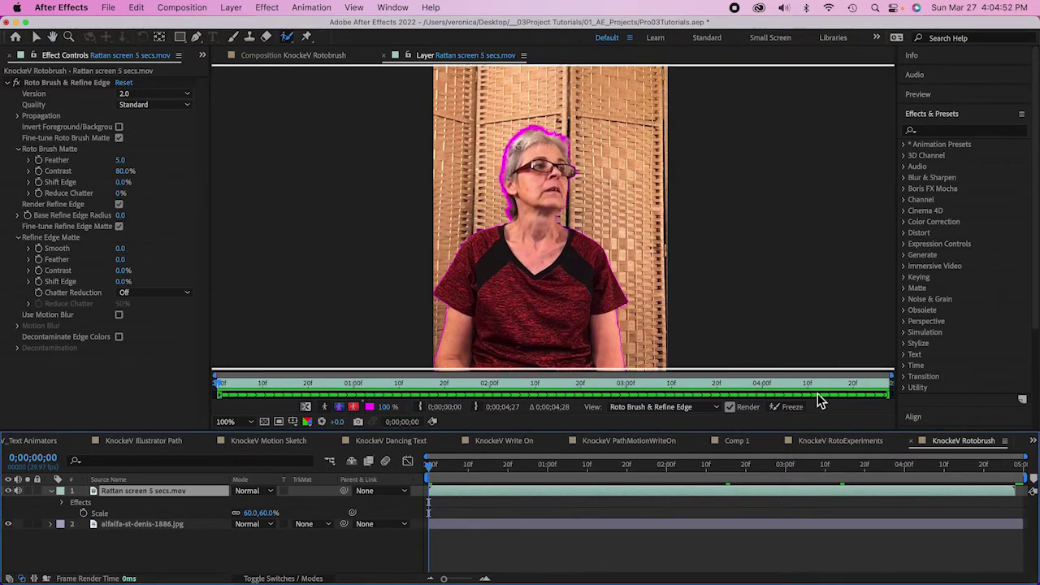
pyautogui.click(792, 409)
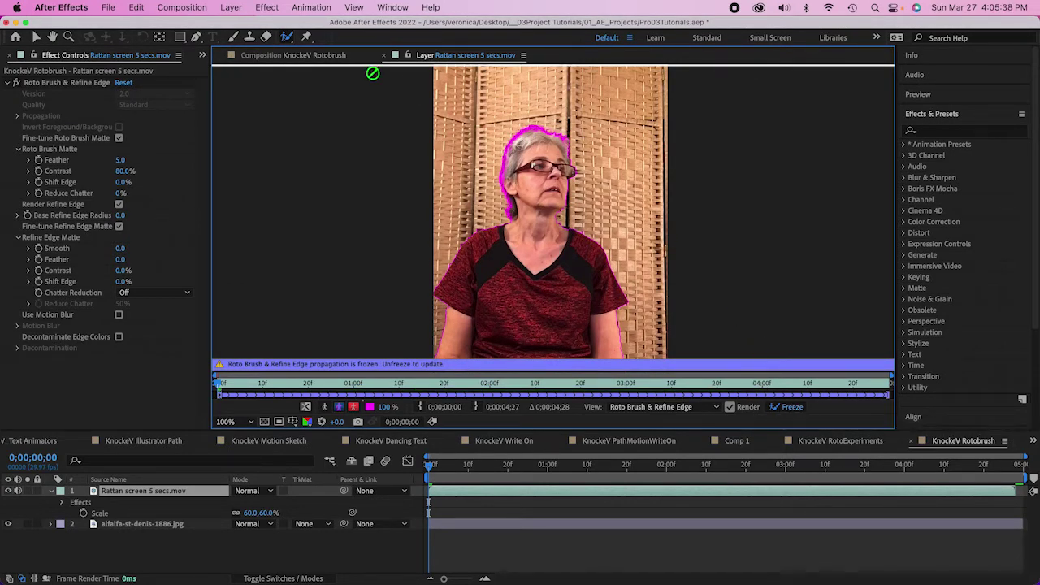
pyautogui.click(385, 55)
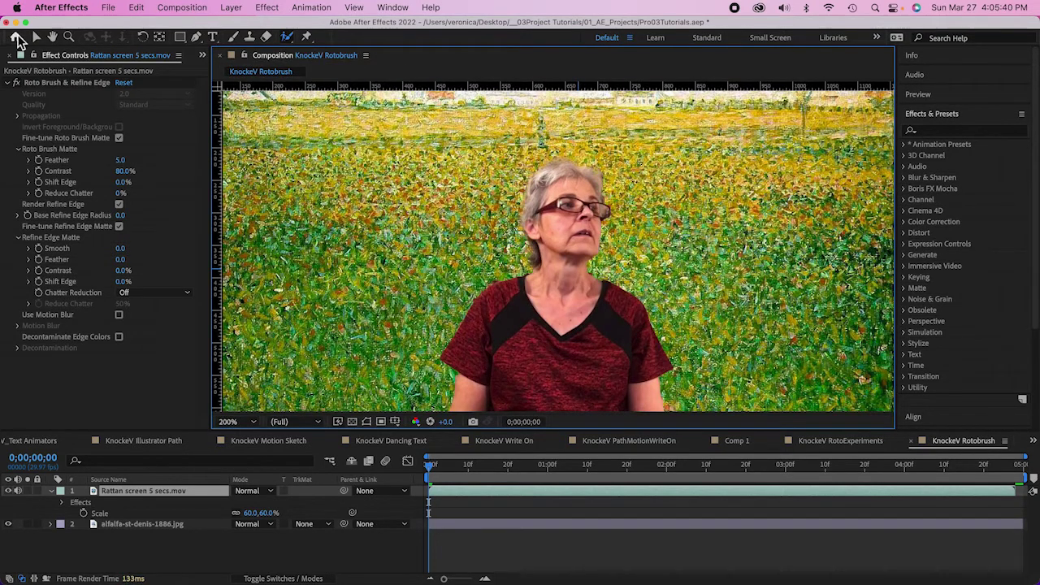
pyautogui.click(35, 36)
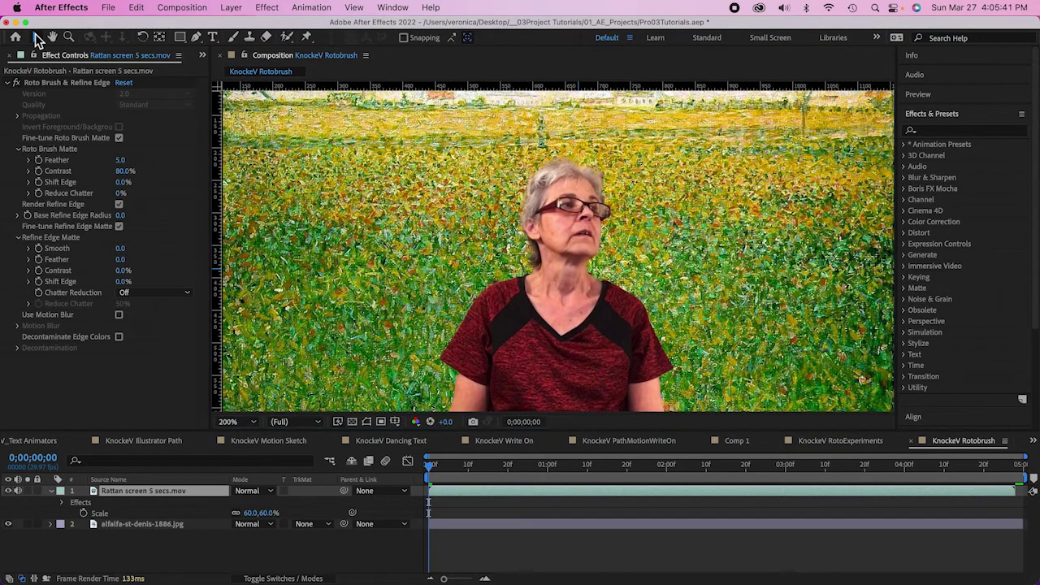
# Step: Fit the whole composition in the viewer and play back the composite from the first frame
pyautogui.click(429, 471)
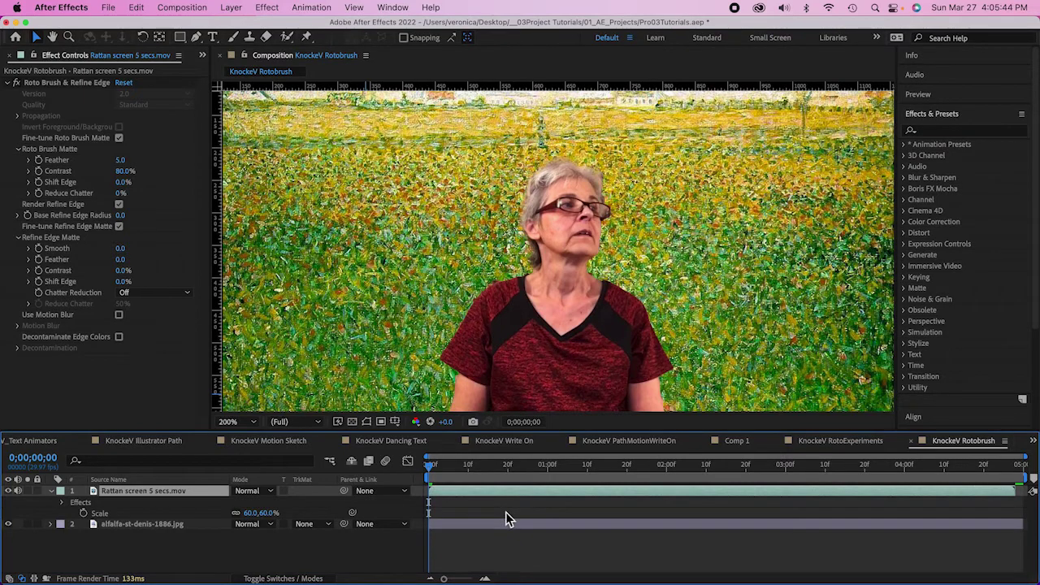
pyautogui.click(232, 421)
pyautogui.click(238, 193)
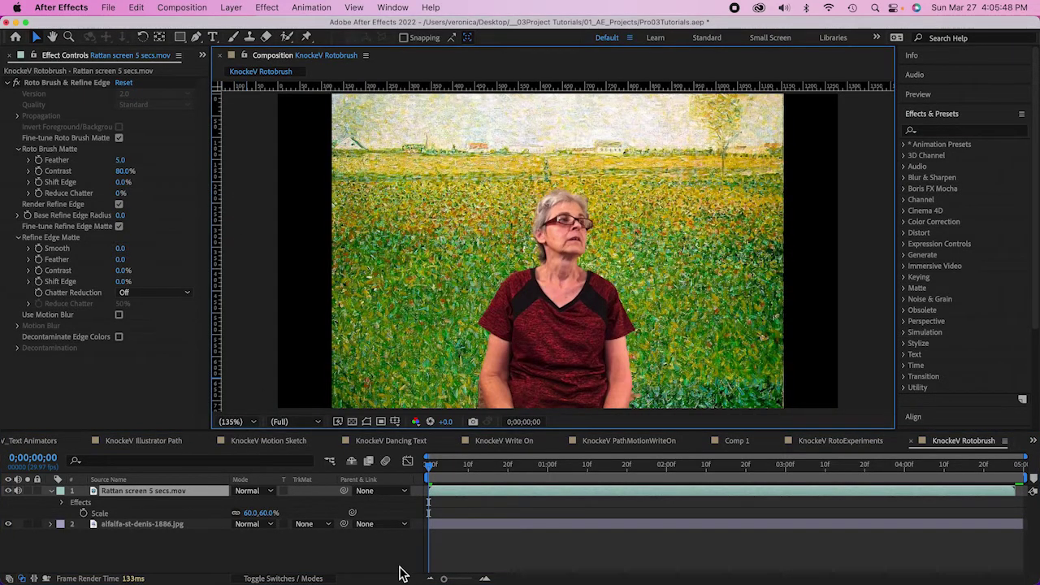
pyautogui.press('space')
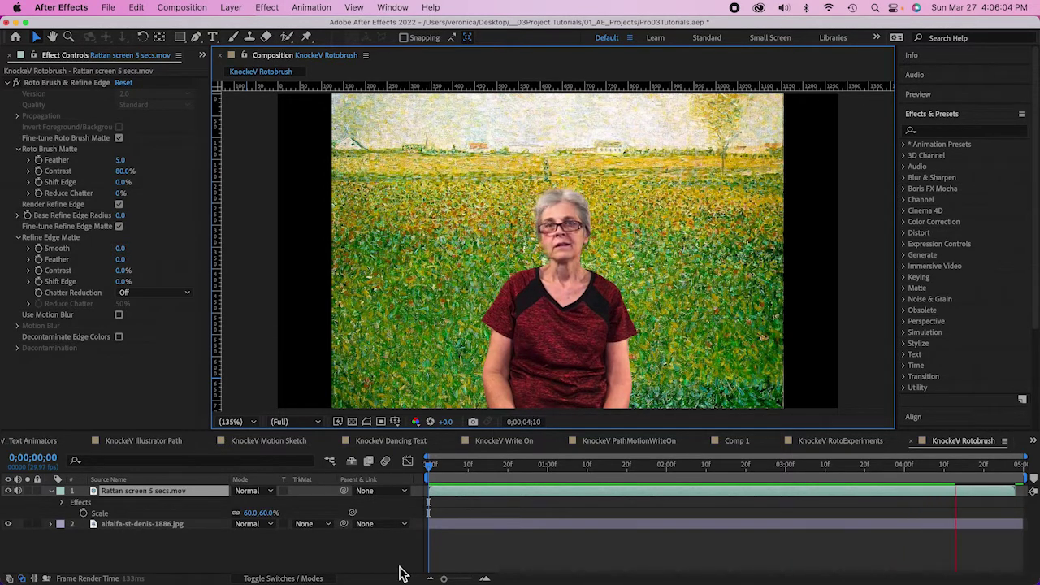
pyautogui.press('space')
pyautogui.click(430, 465)
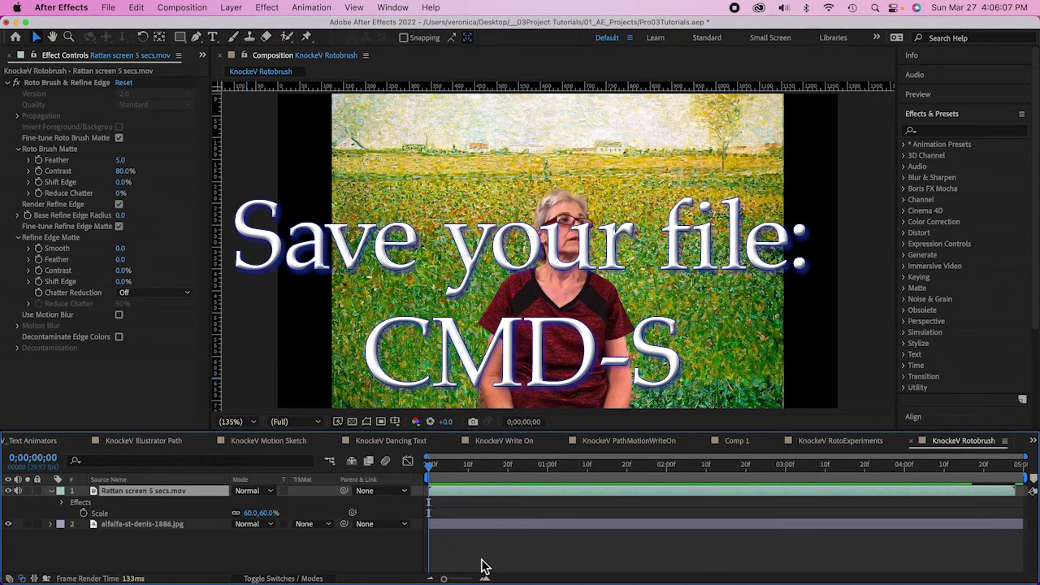
# Step: Save the project and duplicate the Rattan screen 5 secs.mov layer
pyautogui.press('super+s')
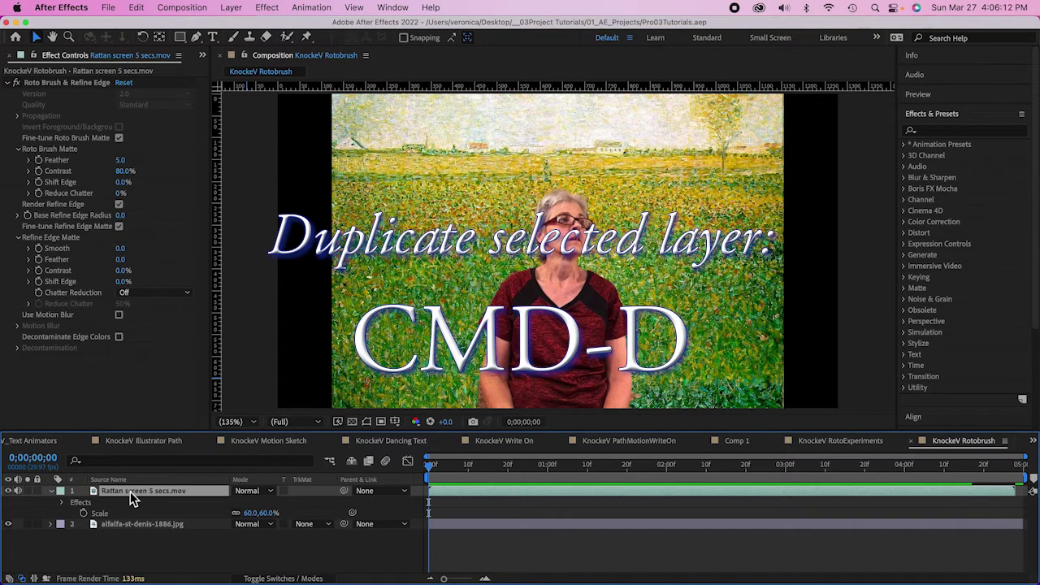
pyautogui.press('super+d')
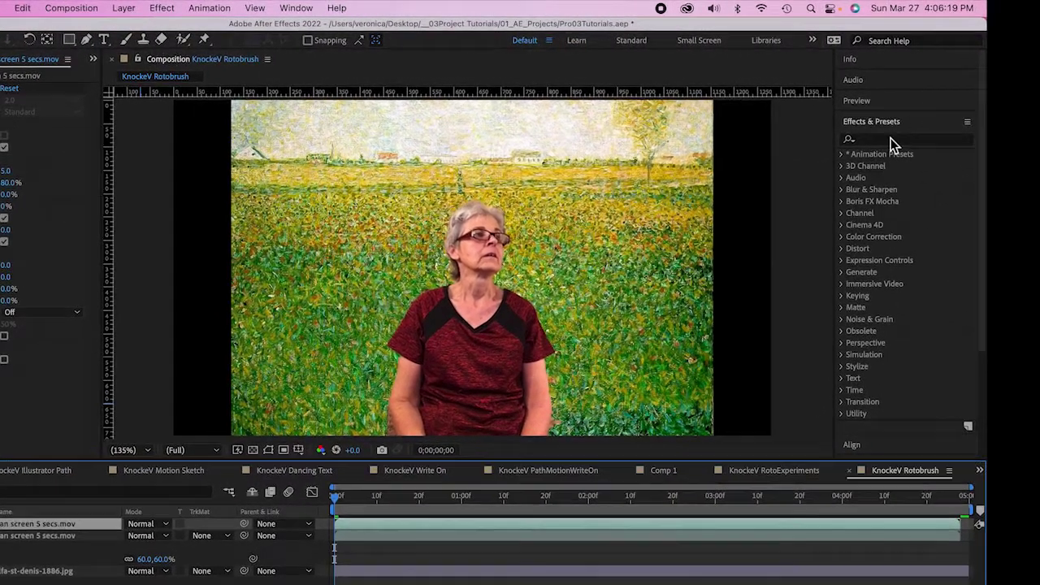
# Step: Apply the Add Grain effect to the duplicated layer with a size of 2.1 and the viewing mode set to Final Output
pyautogui.click(947, 131)
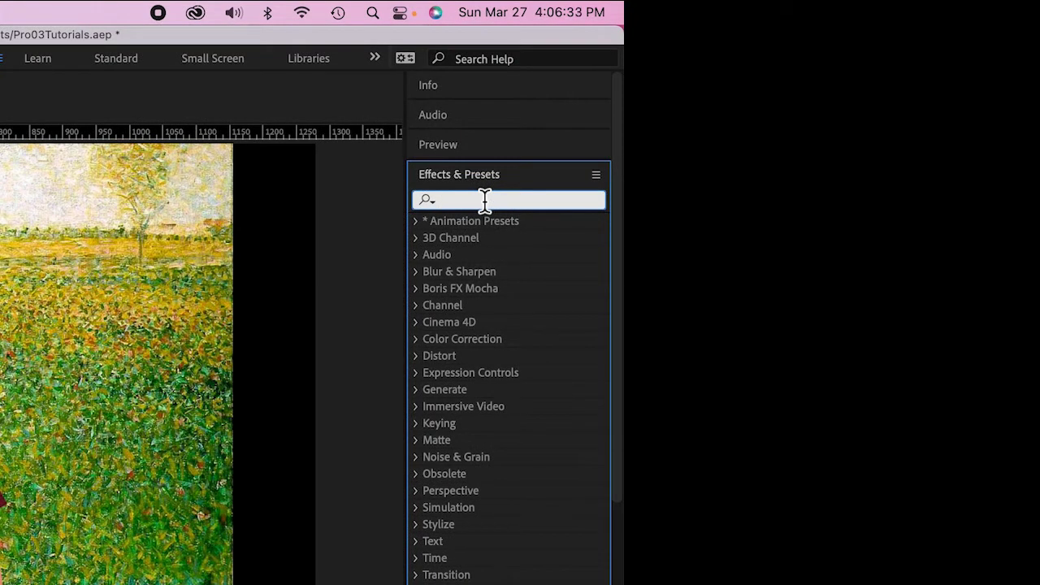
pyautogui.write('add')
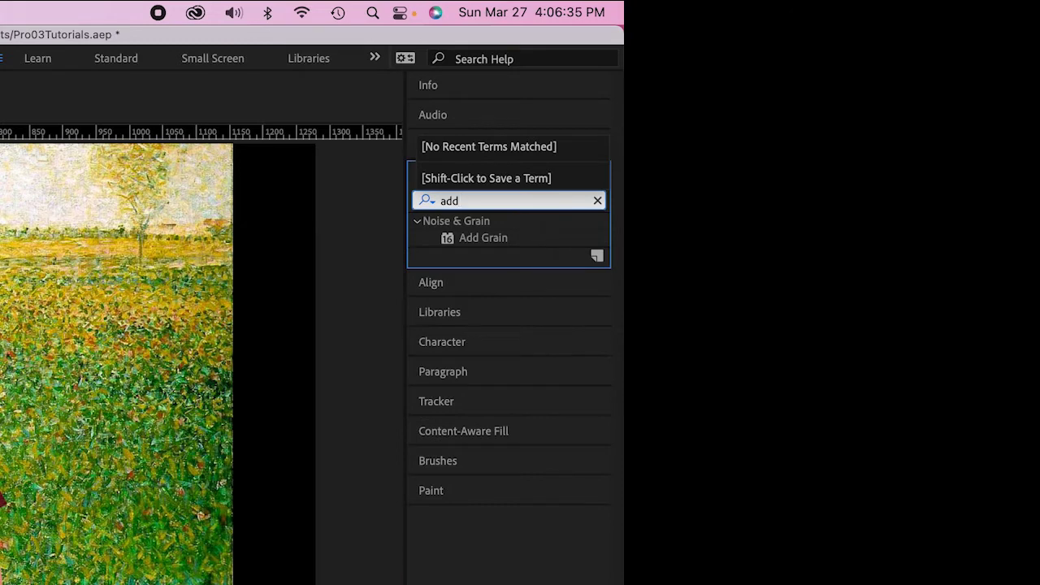
pyautogui.click(469, 239)
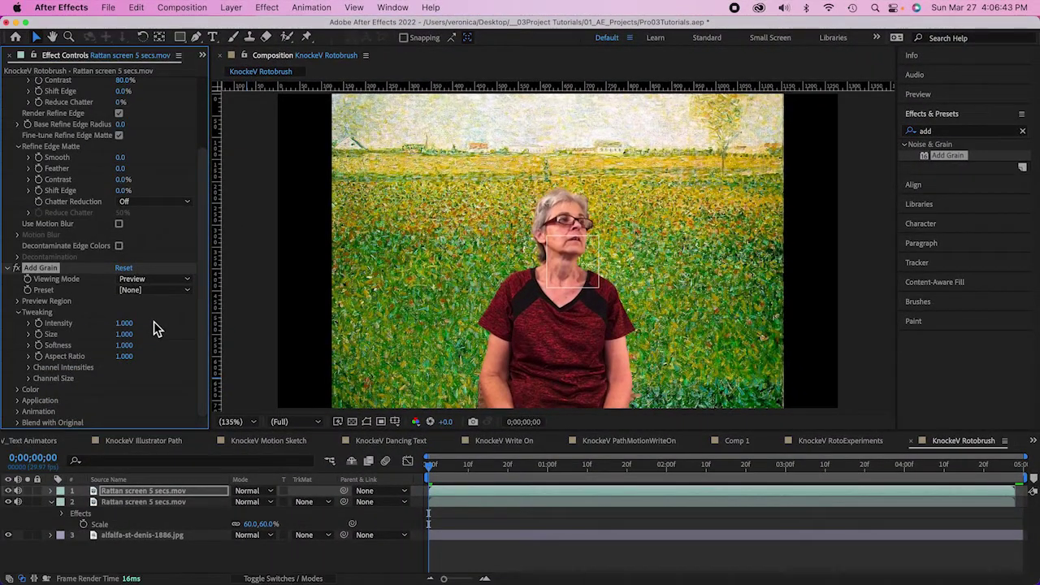
pyautogui.click(125, 335)
pyautogui.moveTo(126, 335)
pyautogui.mouseDown()
pyautogui.moveTo(144, 339)
pyautogui.moveTo(135, 341)
pyautogui.mouseUp()
pyautogui.click(160, 281)
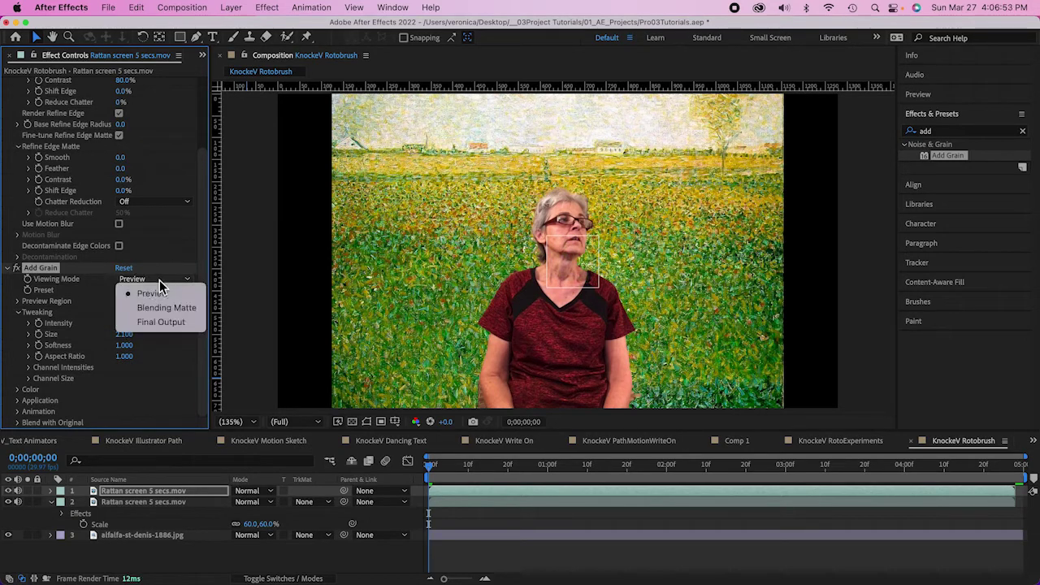
pyautogui.click(161, 322)
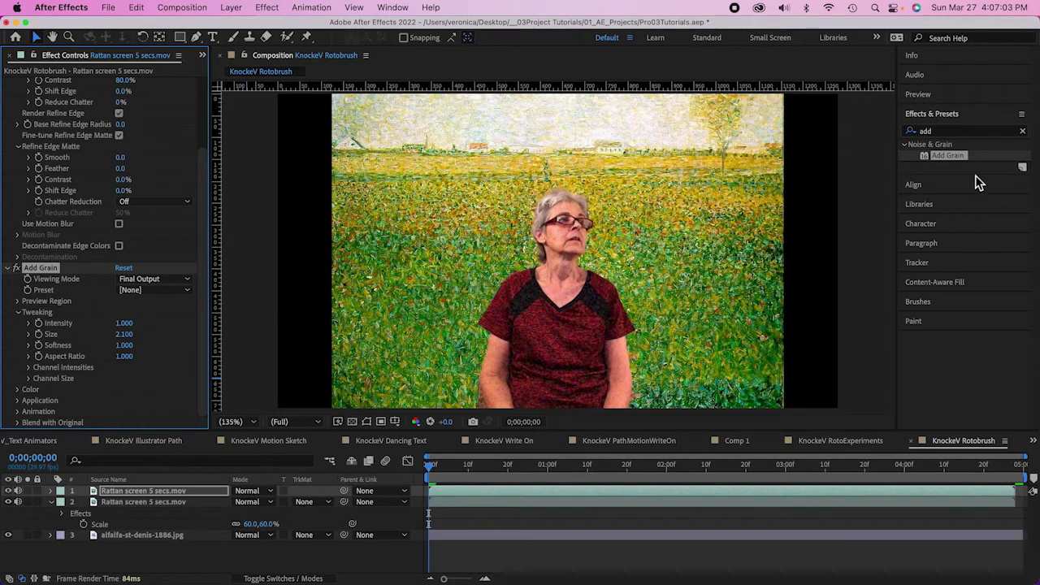
# Step: Apply the Colorama effect to the duplicated layer and expand its Output Cycle settings
pyautogui.click(1021, 132)
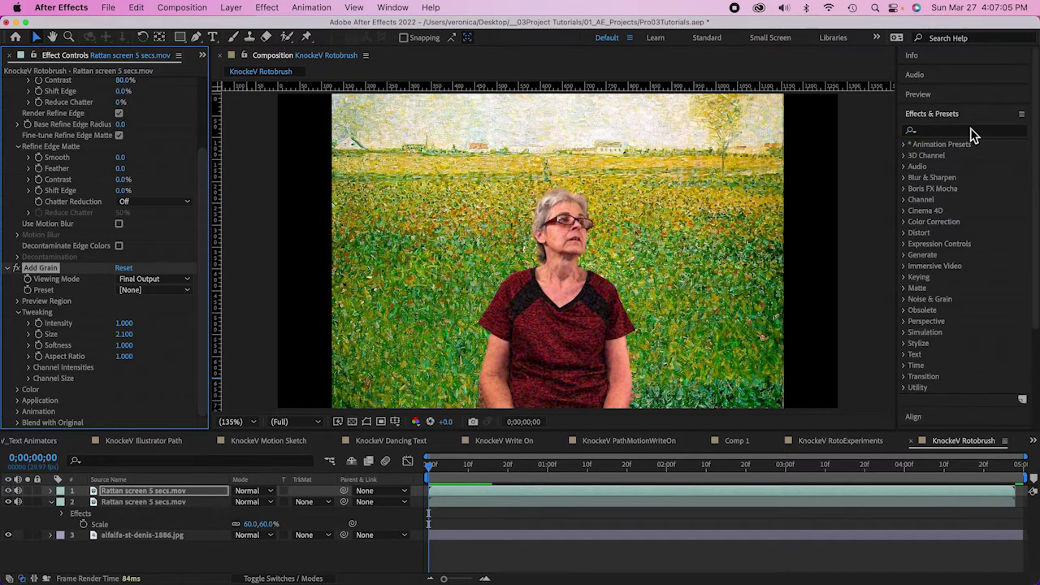
pyautogui.click(971, 130)
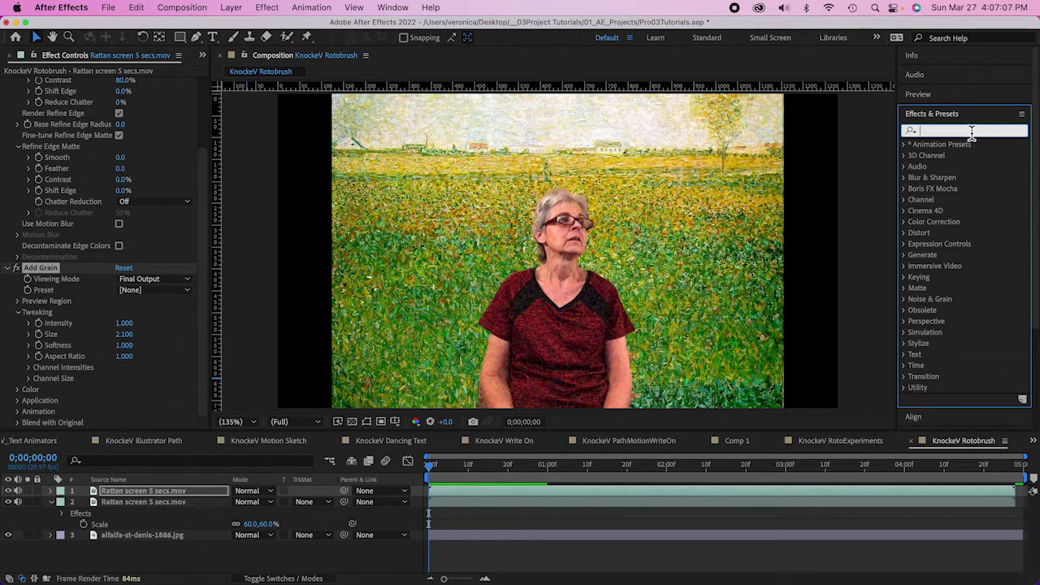
pyautogui.write('colorama')
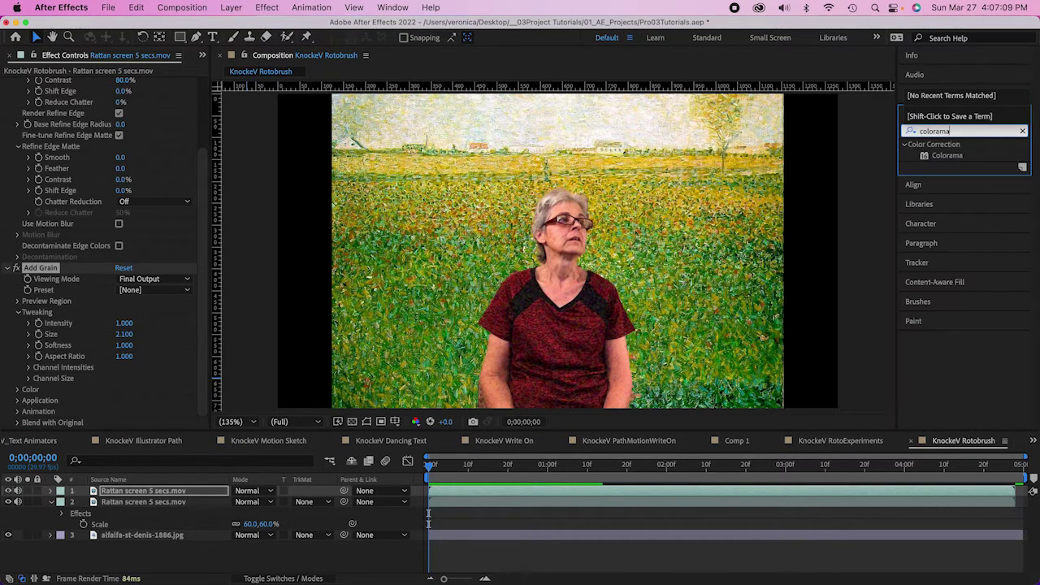
pyautogui.doubleClick(942, 156)
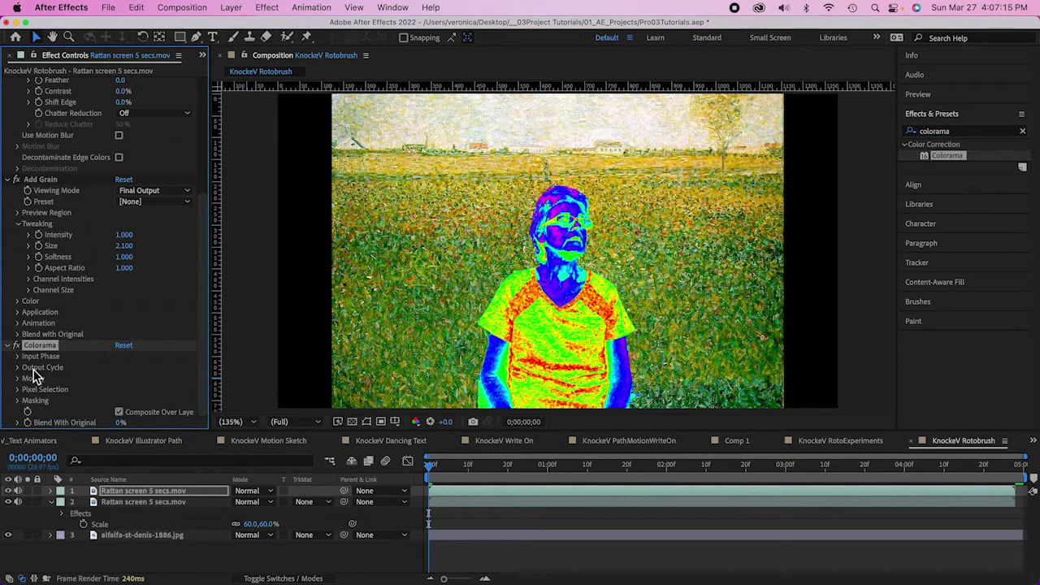
pyautogui.click(17, 368)
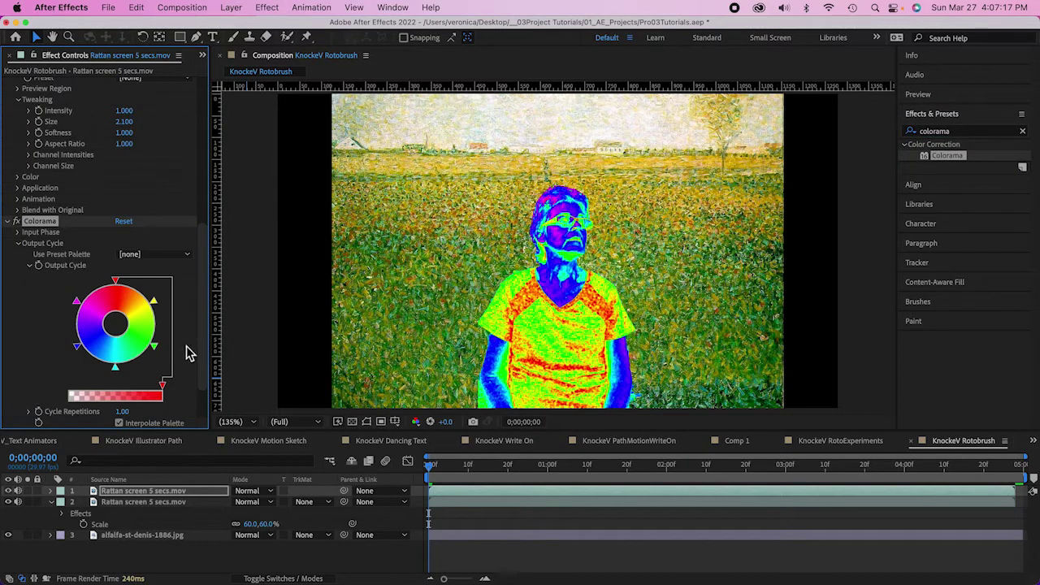
# Step: Try the Hue Cycle, Moldy and Carribean preset palettes for Colorama's output cycle
pyautogui.click(186, 256)
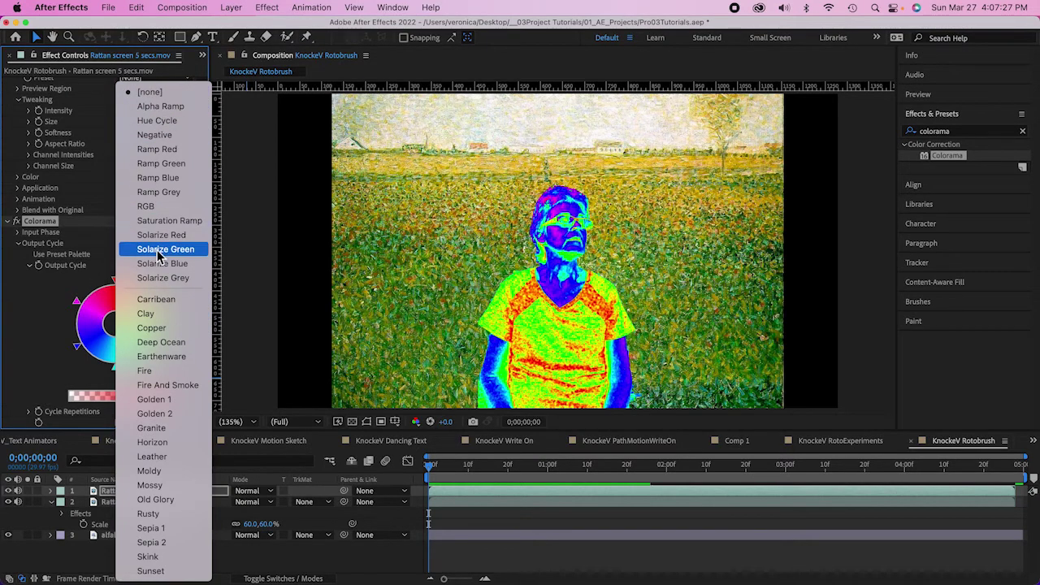
pyautogui.click(162, 124)
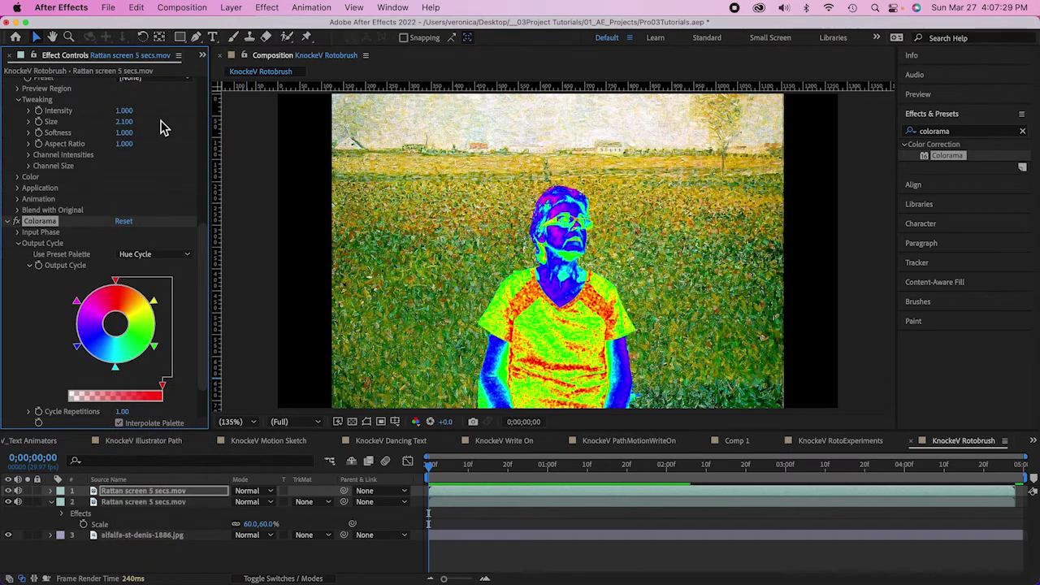
pyautogui.click(178, 257)
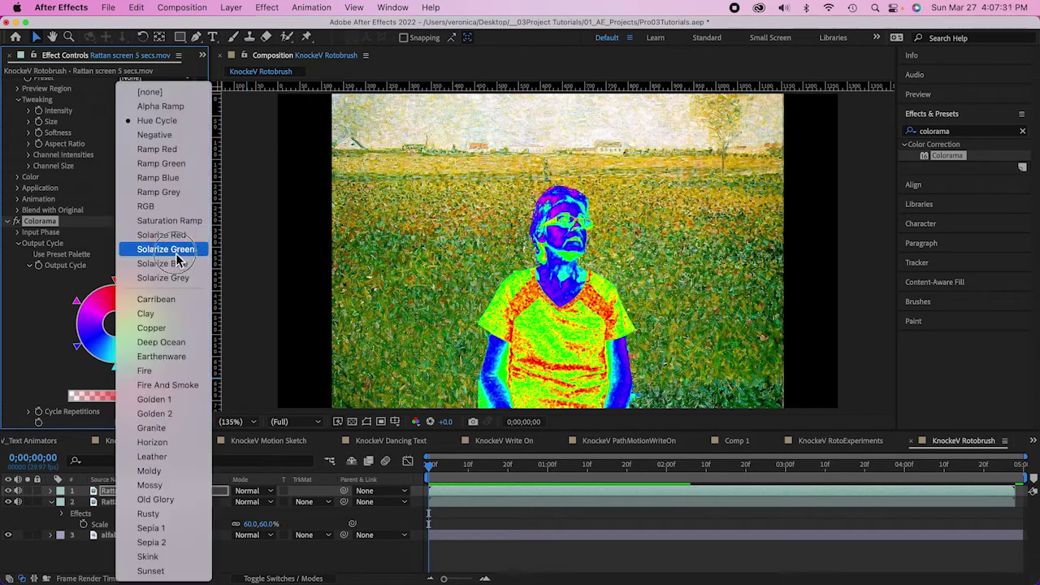
pyautogui.click(162, 465)
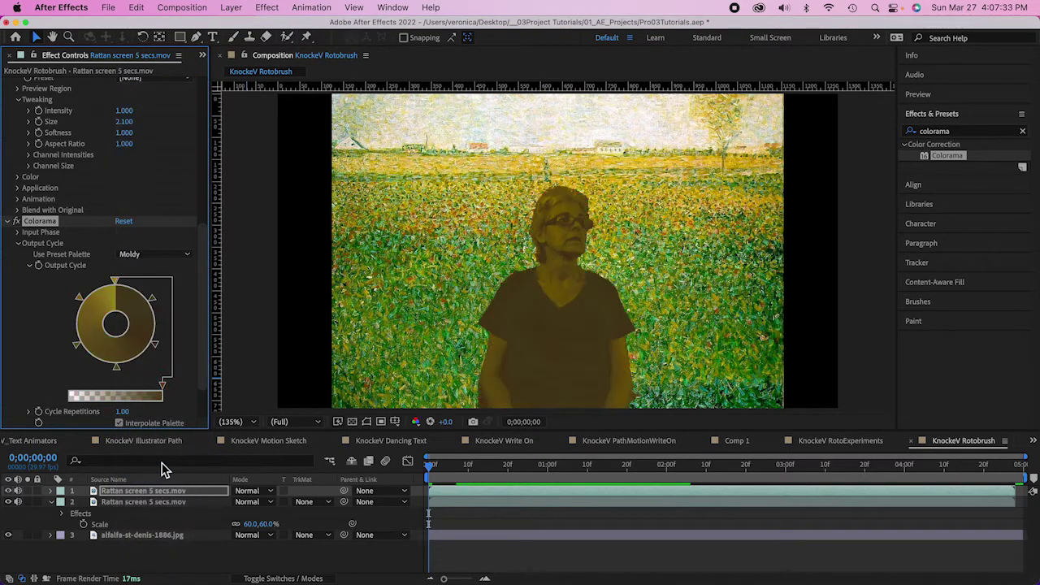
pyautogui.click(188, 254)
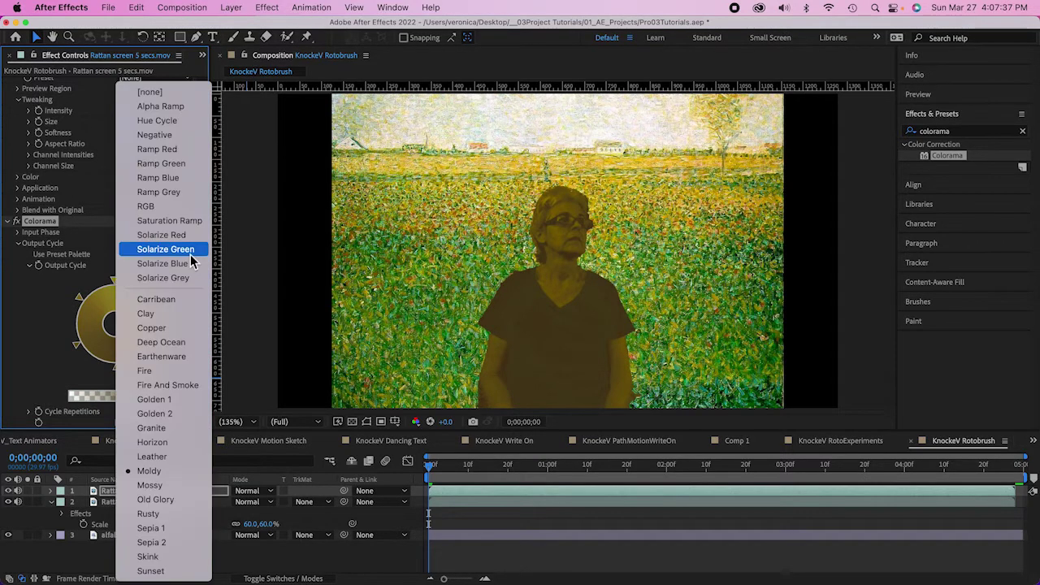
pyautogui.click(173, 303)
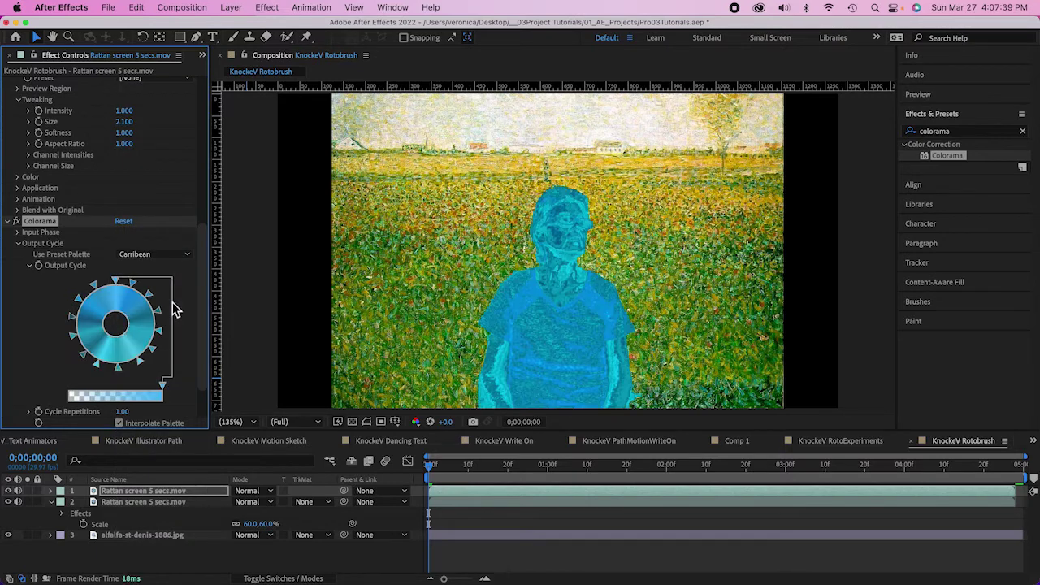
# Step: Set Colorama's preset palette to Alpha Ramp
pyautogui.click(186, 255)
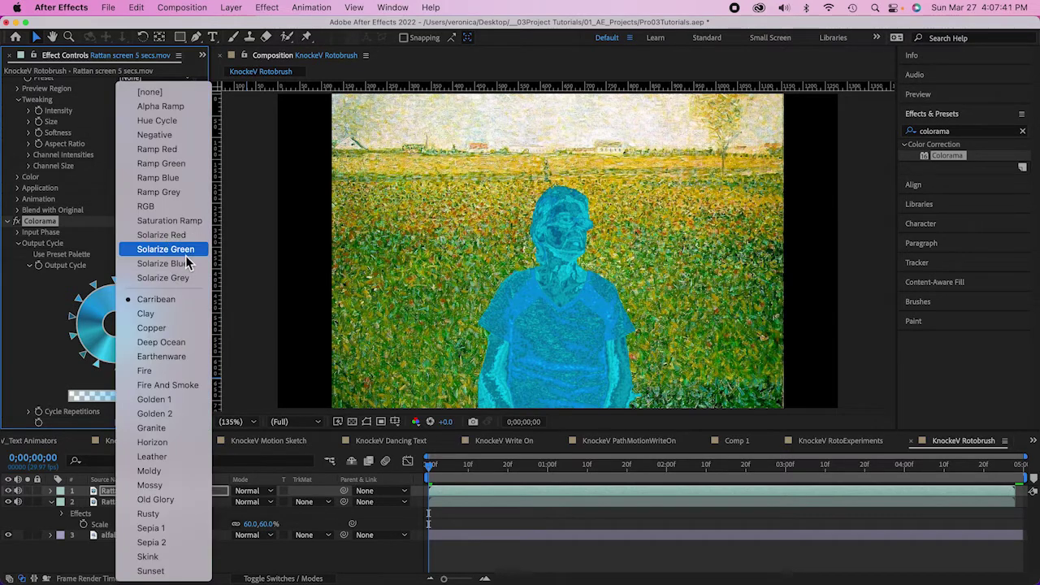
pyautogui.click(175, 107)
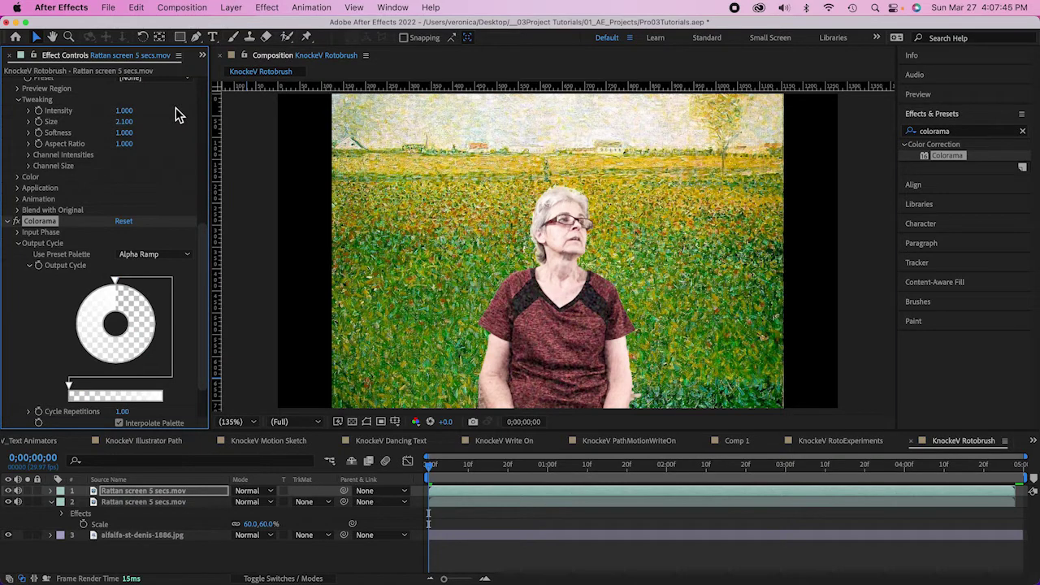
pyautogui.scroll(-1, 163, 179)
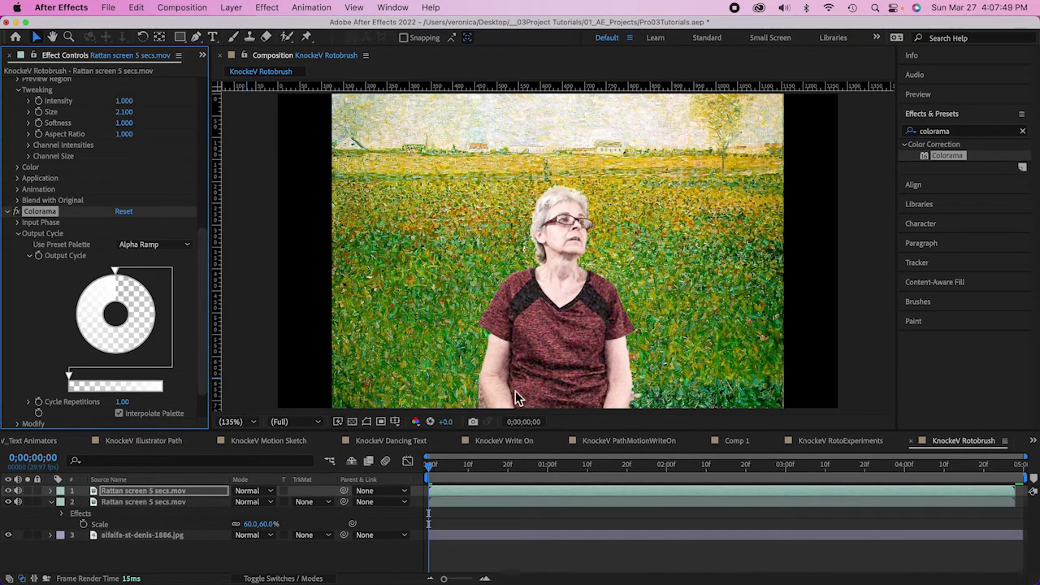
# Step: Set Add Grain's color saturation to 1.94 and its tint color to a muted red
pyautogui.scroll(6, 103, 184)
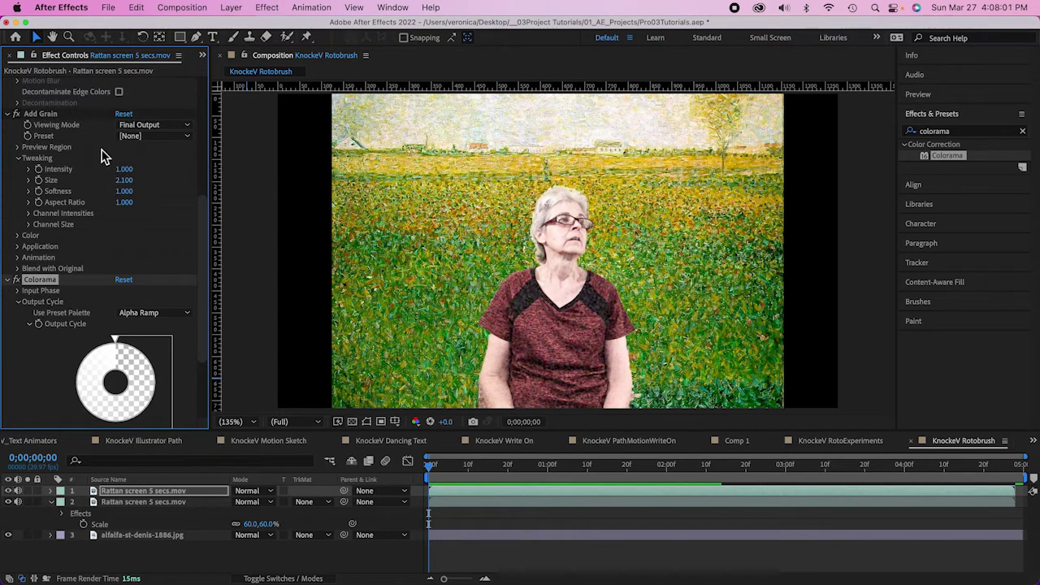
pyautogui.click(19, 237)
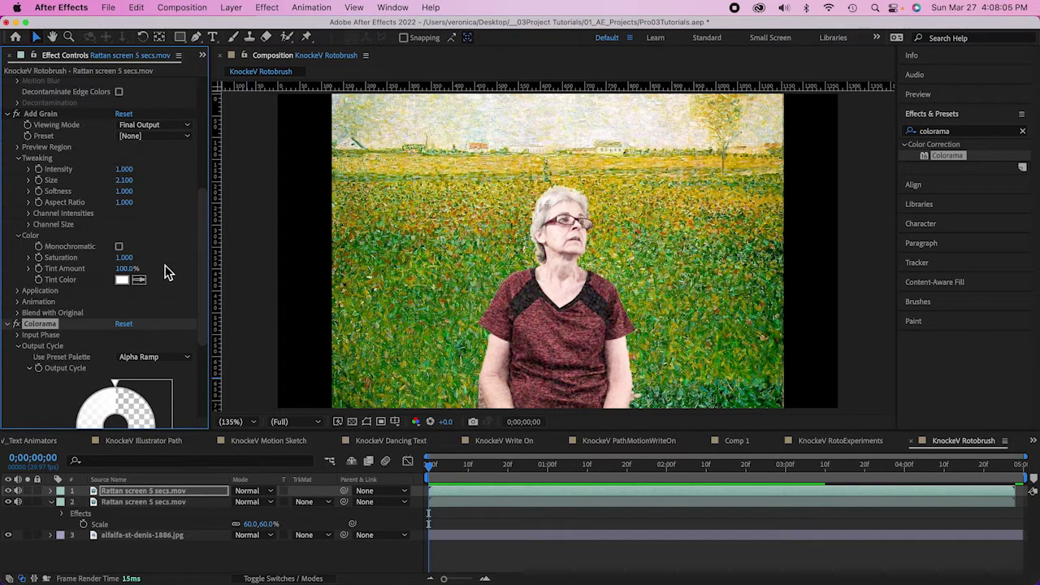
pyautogui.moveTo(123, 258); pyautogui.dragTo(158, 262)
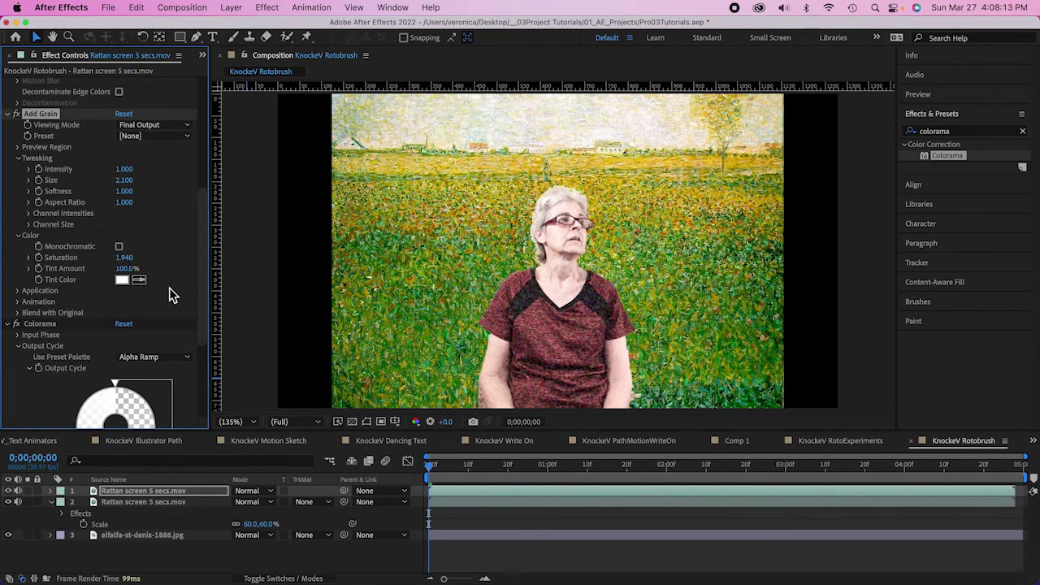
pyautogui.scroll(1, 90, 299)
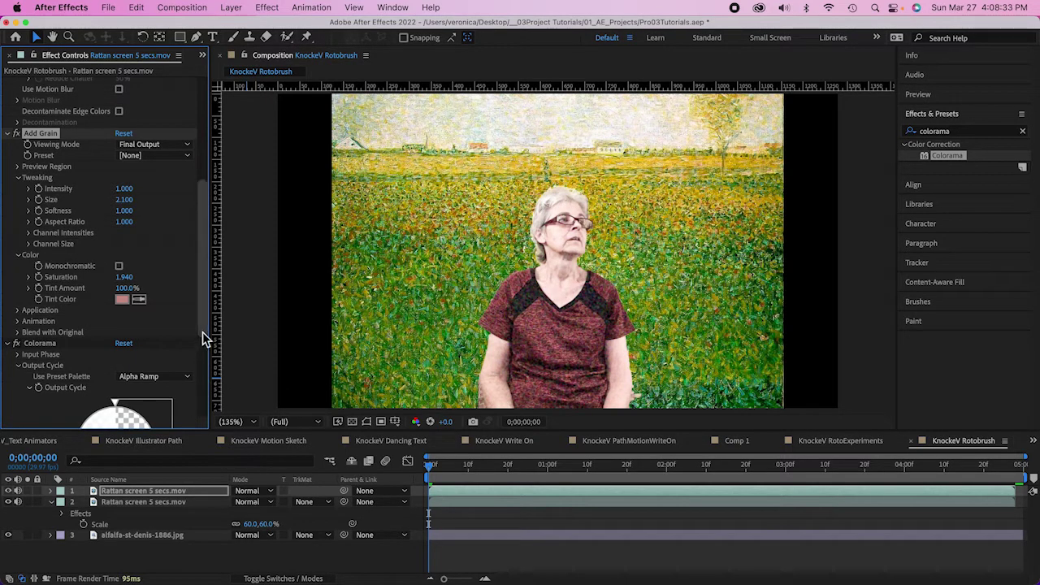
# Step: Increase Colorama's Blend With Original amount and set Add Grain's size to 3.6
pyautogui.moveTo(204, 325); pyautogui.dragTo(202, 402)
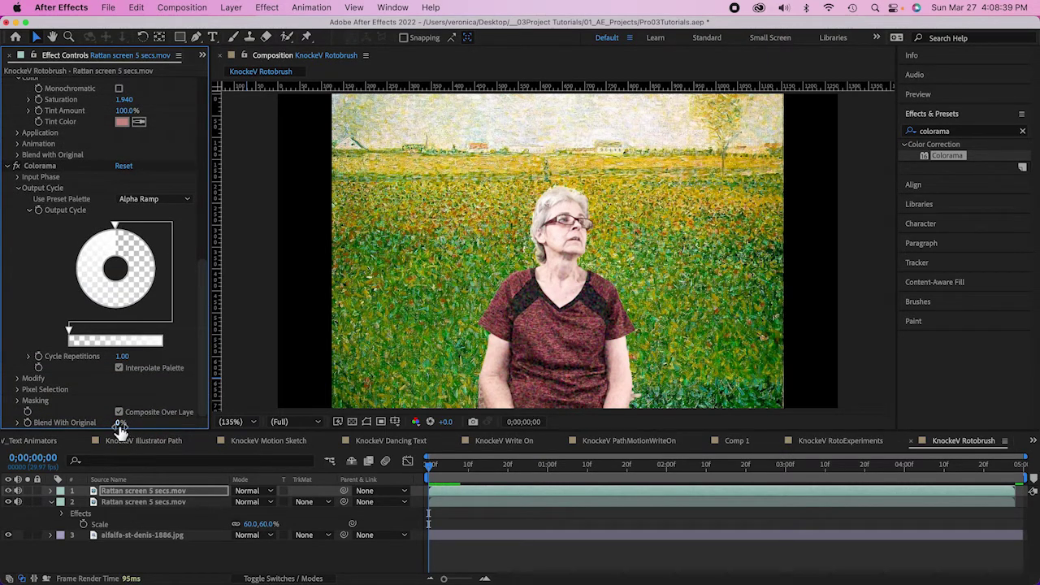
pyautogui.moveTo(120, 423); pyautogui.dragTo(142, 434)
pyautogui.scroll(3, 191, 189)
pyautogui.scroll(10, 191, 189)
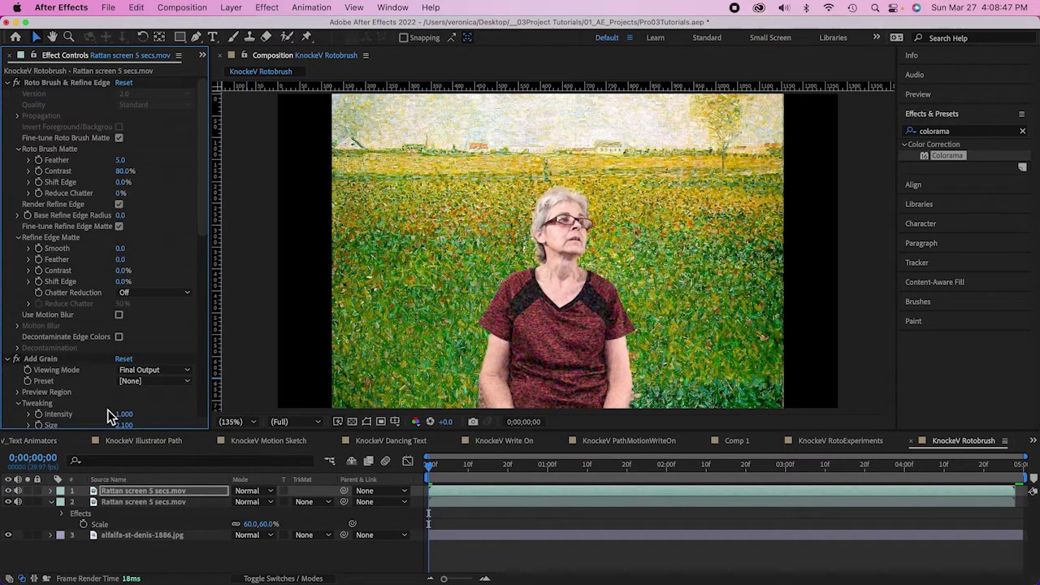
pyautogui.scroll(-2, 104, 395)
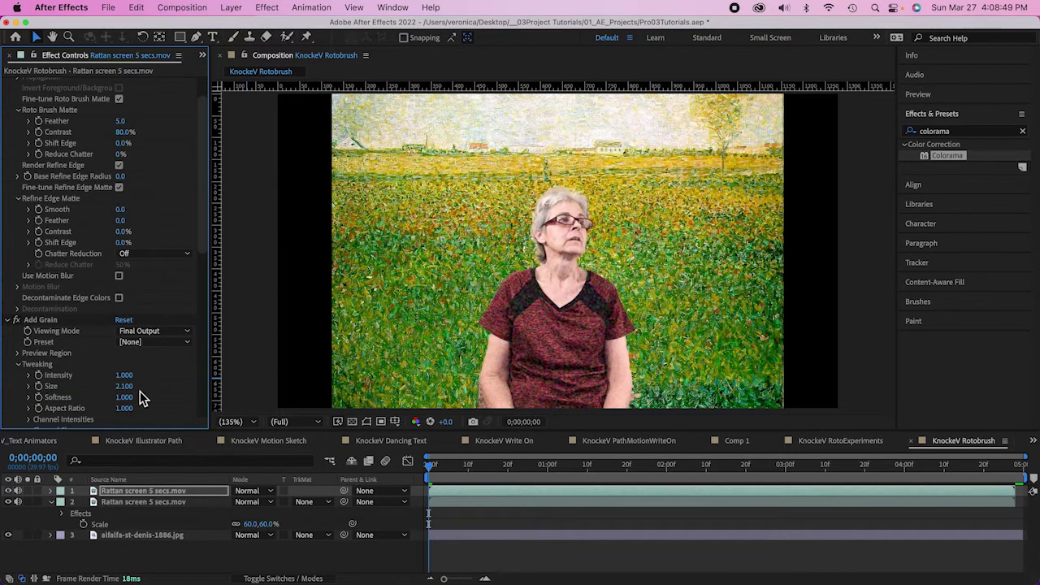
pyautogui.moveTo(123, 388); pyautogui.dragTo(138, 391)
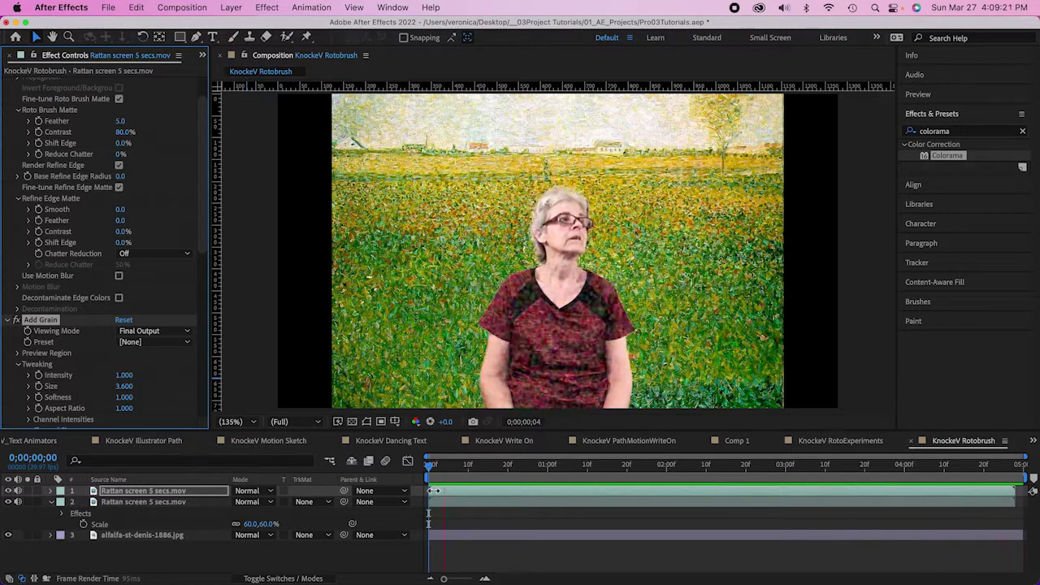
# Step: Play the composite briefly, then trim the composition to the work area that ends with the woman's clip
pyautogui.press('space')
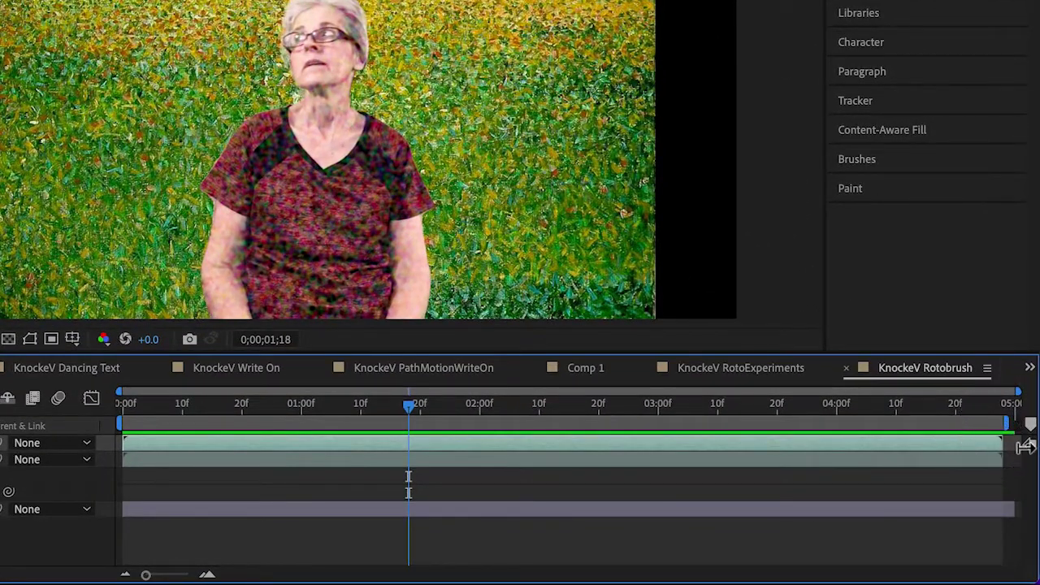
pyautogui.click(1011, 424)
pyautogui.rightClick(1005, 429)
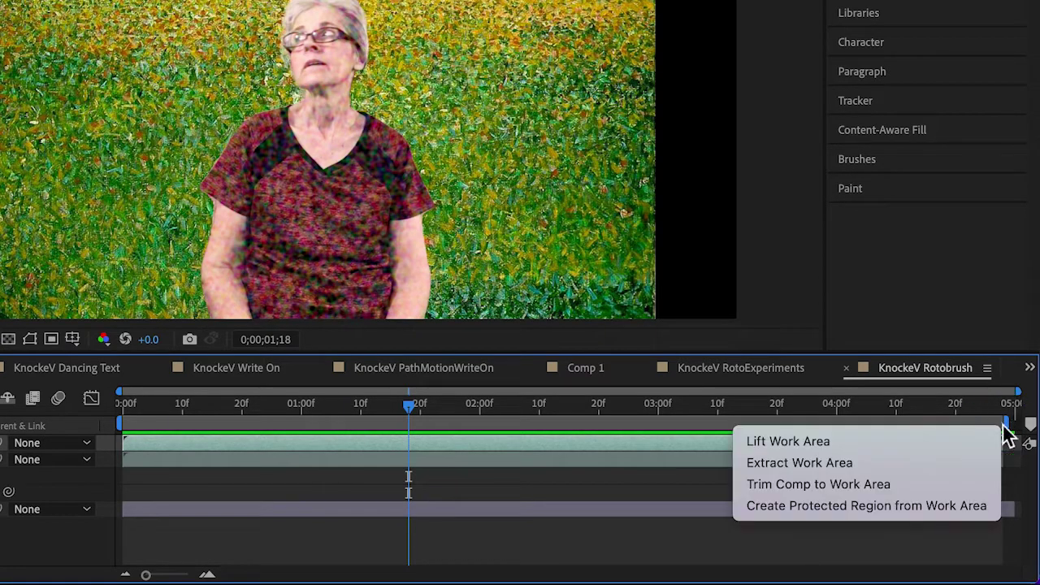
pyautogui.click(899, 485)
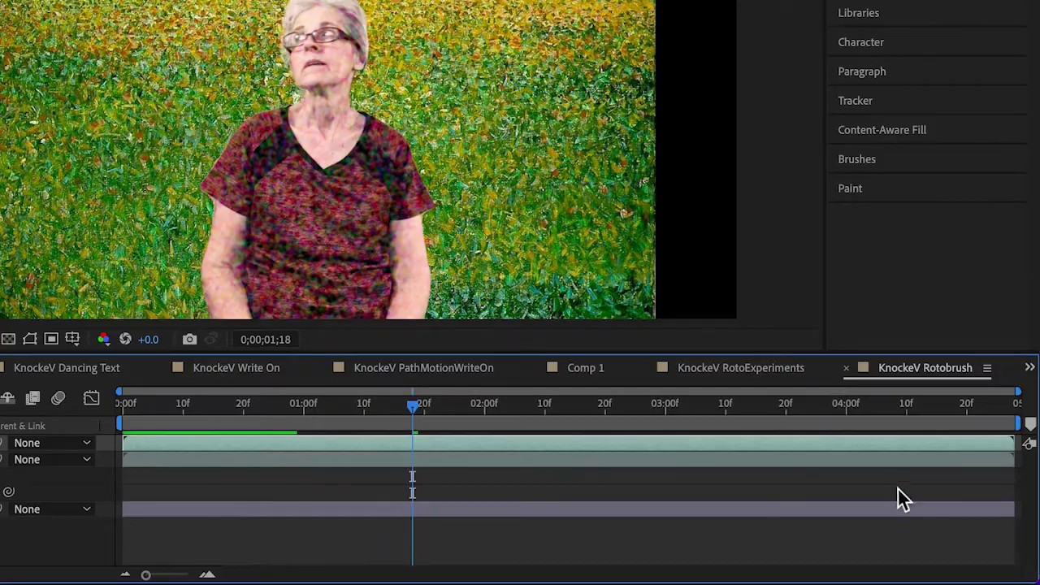
# Step: Preview the trimmed composition, return to its first frame and save the project
pyautogui.press('space')
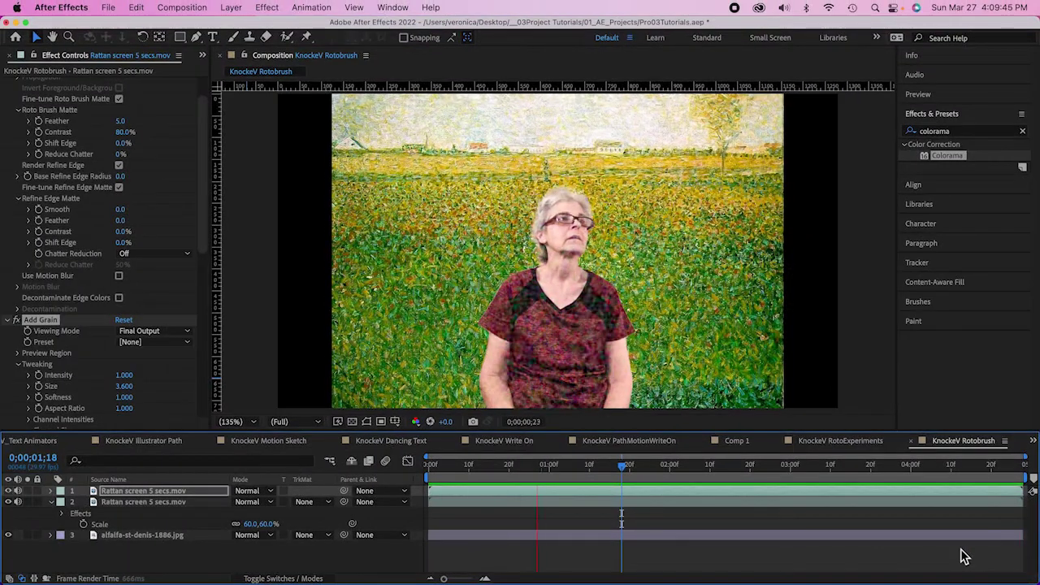
pyautogui.click(851, 564)
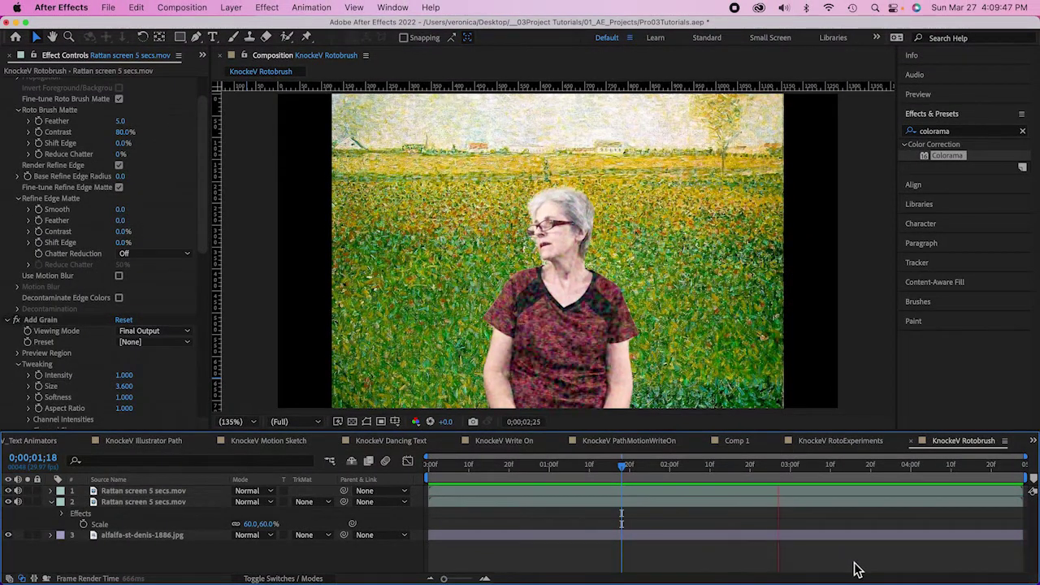
pyautogui.press('space')
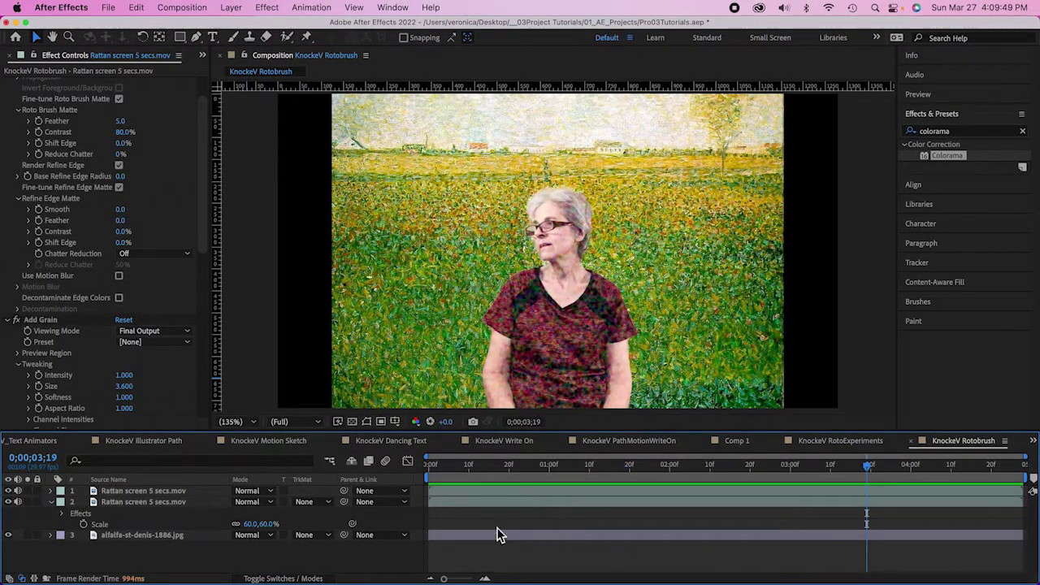
pyautogui.click(429, 464)
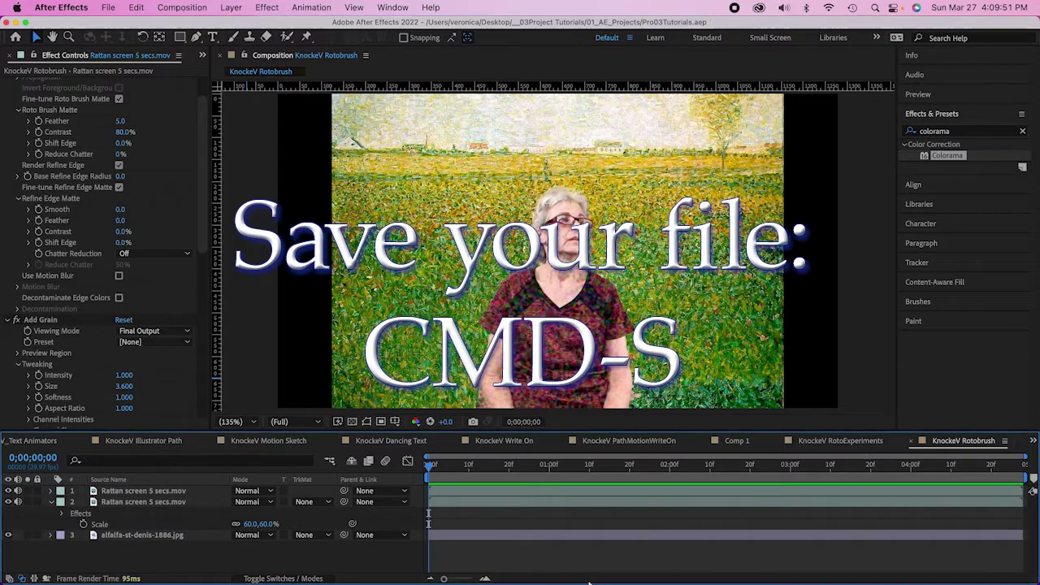
# Step: Send the Rotobrush composition to the Adobe Media Encoder queue
pyautogui.click(178, 8)
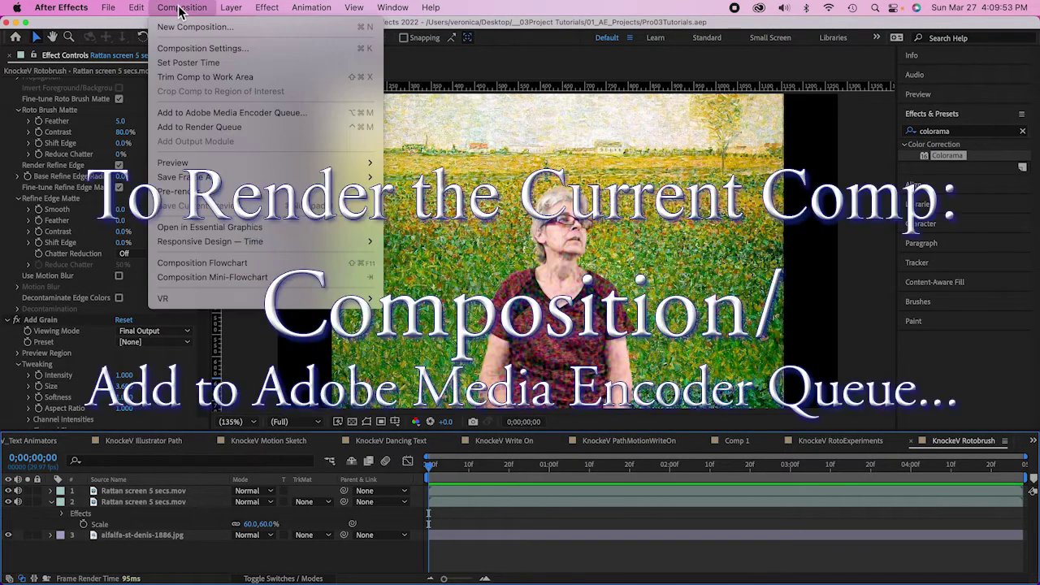
pyautogui.click(250, 113)
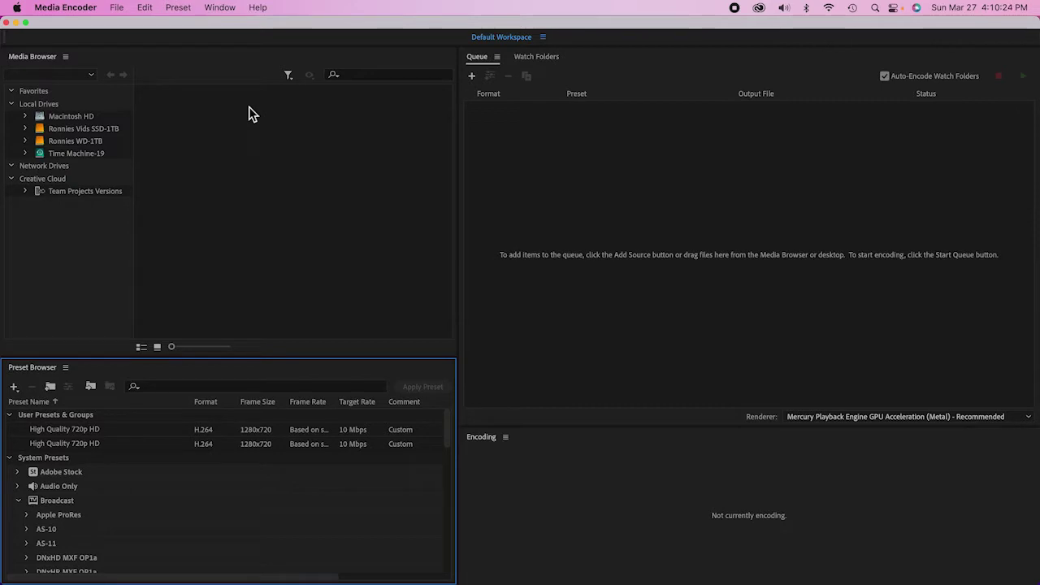
# Step: Apply the Broadcast H.264 preset High Quality 720p HD to the queued Rotobrush composition and start encoding
pyautogui.click(10, 414)
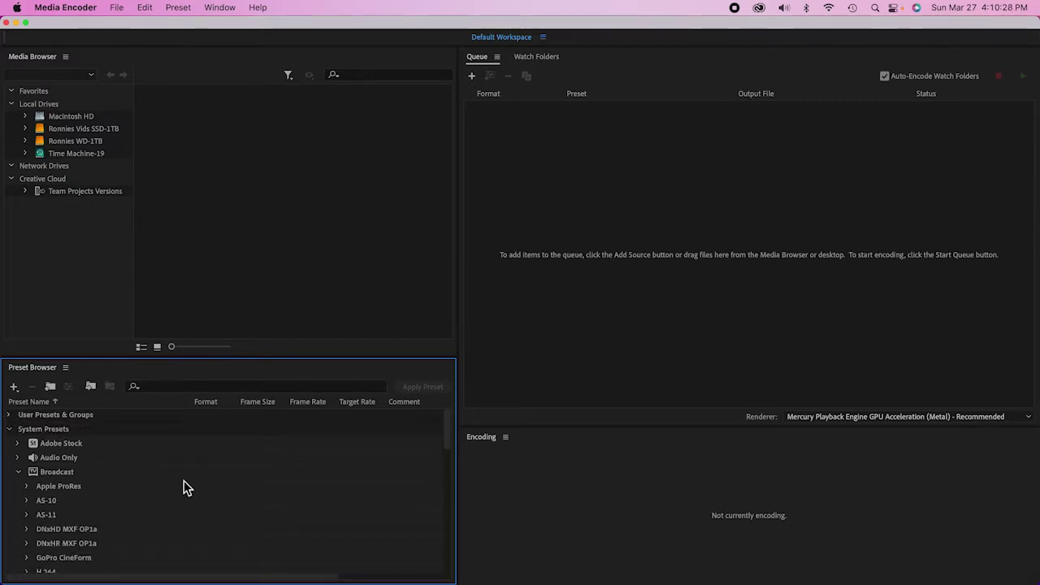
pyautogui.scroll(-5, 184, 480)
pyautogui.scroll(5, 184, 480)
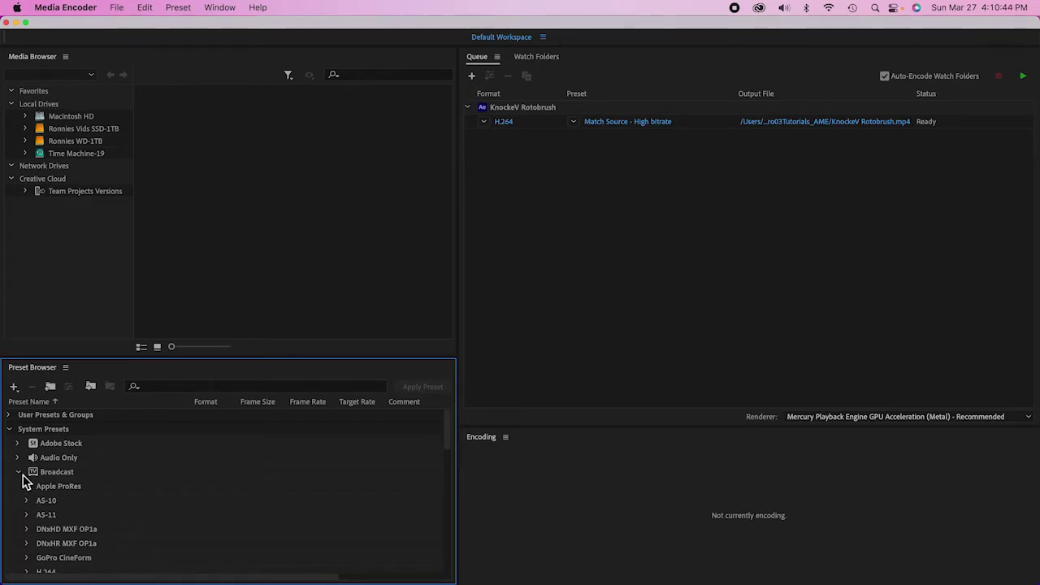
pyautogui.scroll(-1, 146, 503)
pyautogui.scroll(-1, 146, 503)
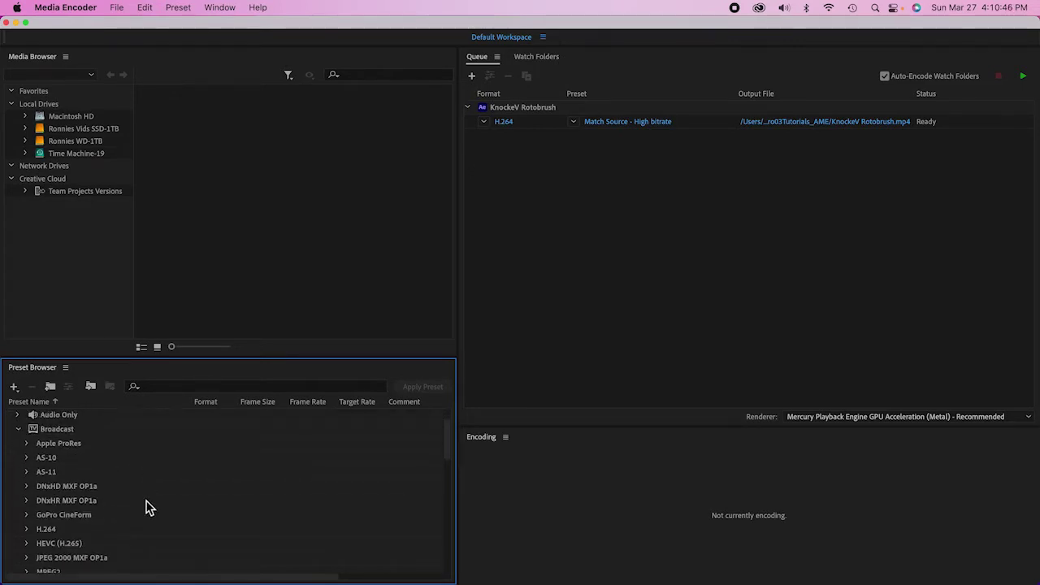
pyautogui.click(27, 529)
pyautogui.scroll(-3, 117, 528)
pyautogui.scroll(-1, 117, 528)
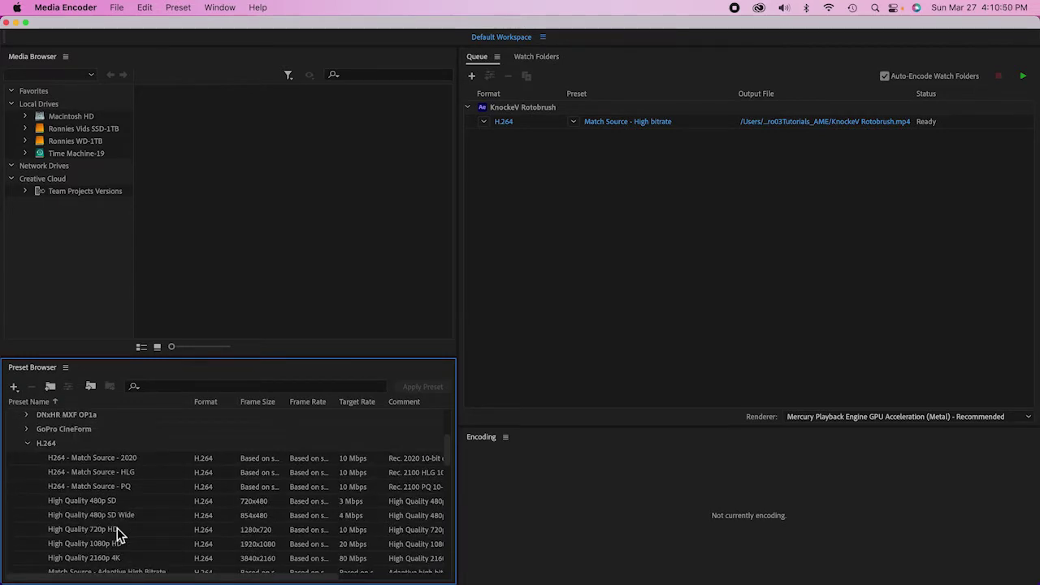
pyautogui.moveTo(73, 531); pyautogui.dragTo(619, 125)
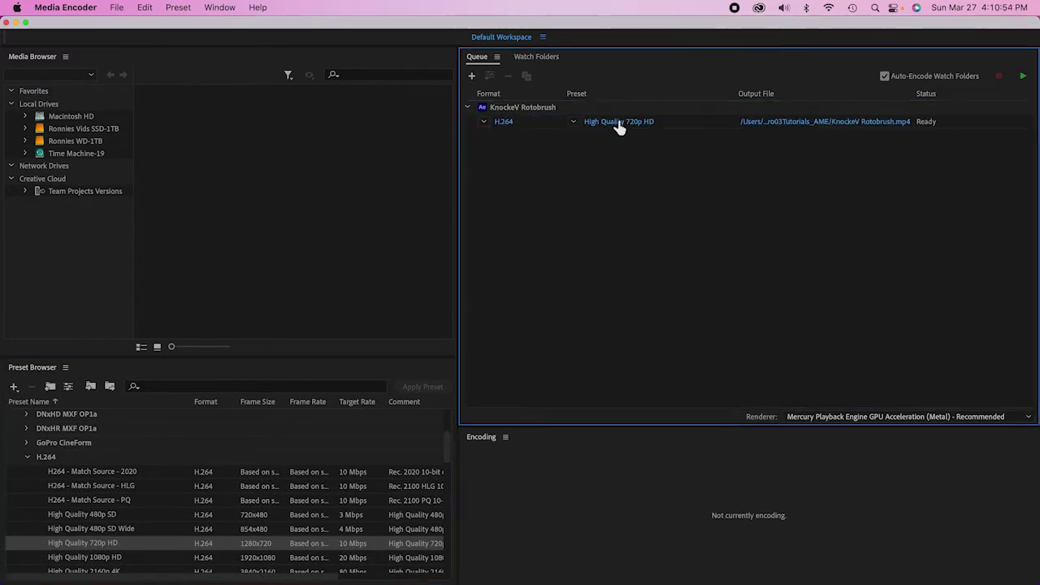
pyautogui.click(1022, 77)
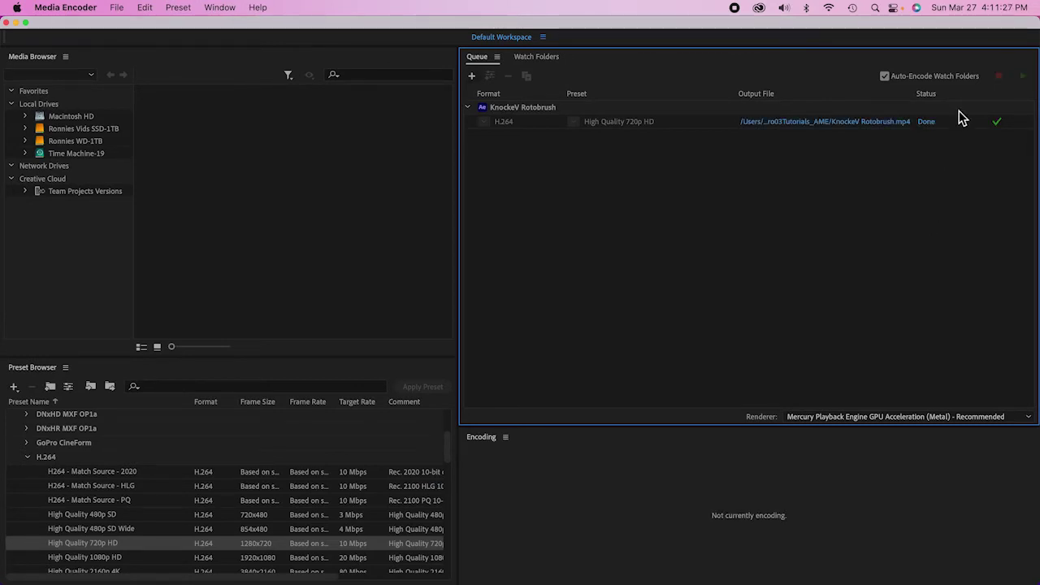
# Step: Quit Media Encoder, switch back to After Effects and quit it too
pyautogui.click(82, 8)
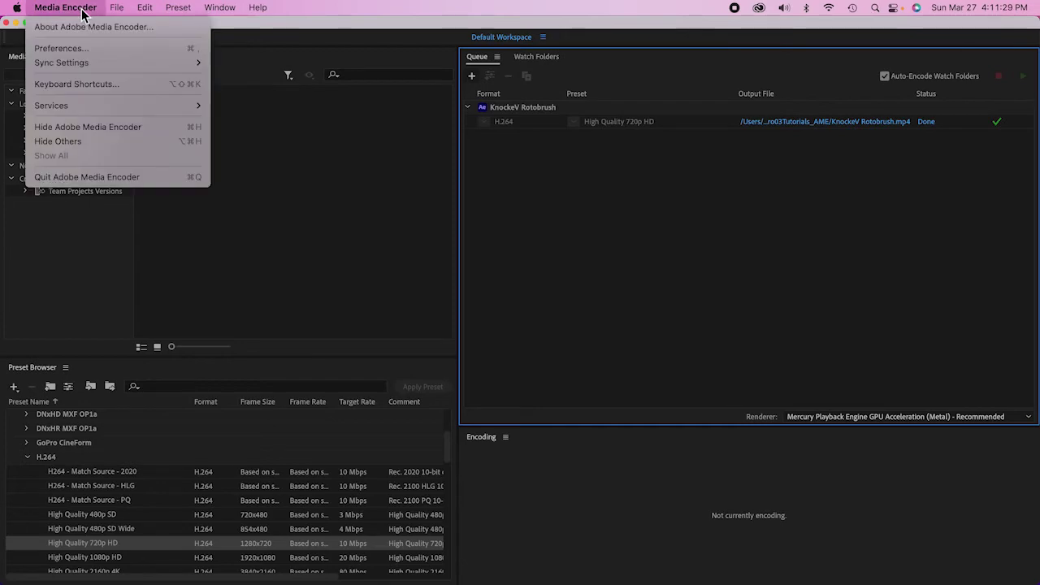
pyautogui.click(100, 178)
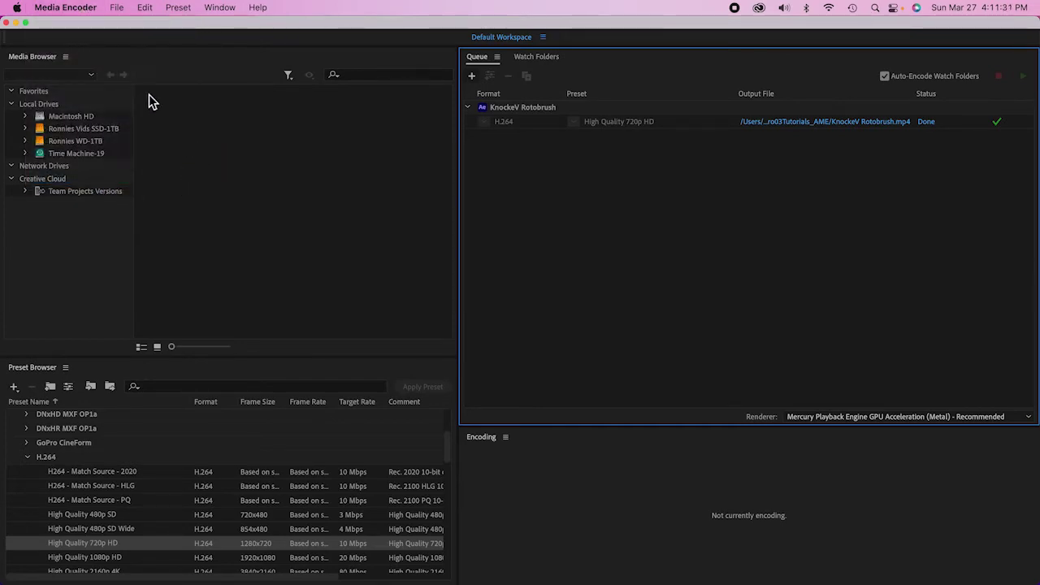
pyautogui.click(71, 9)
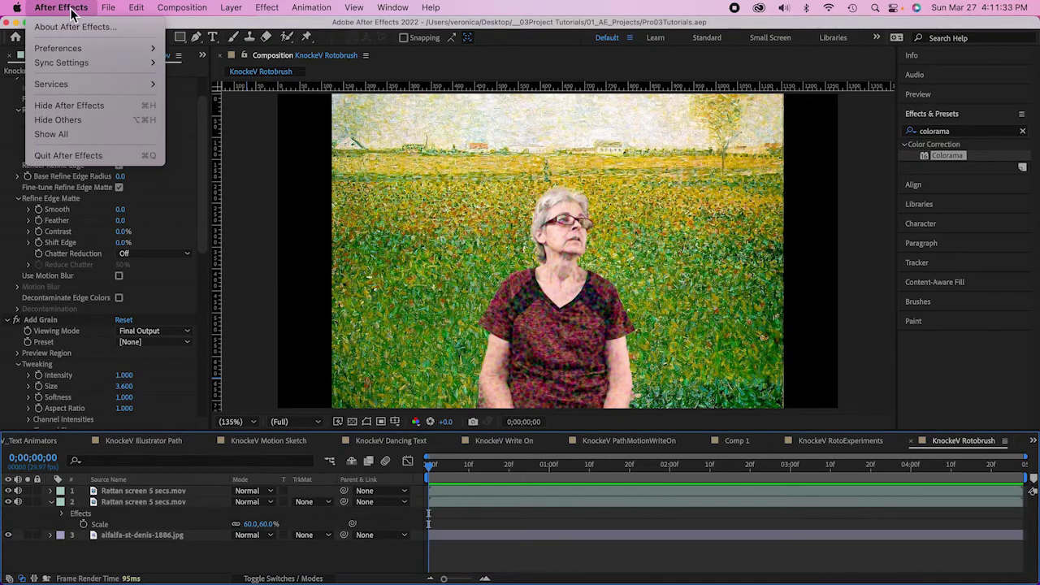
pyautogui.moveTo(109, 10)
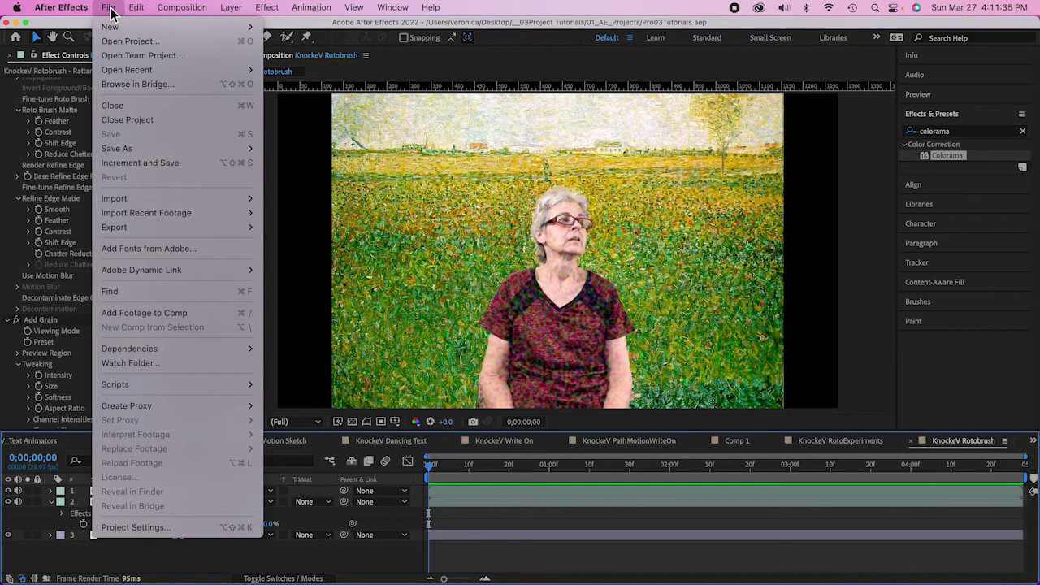
pyautogui.click(80, 159)
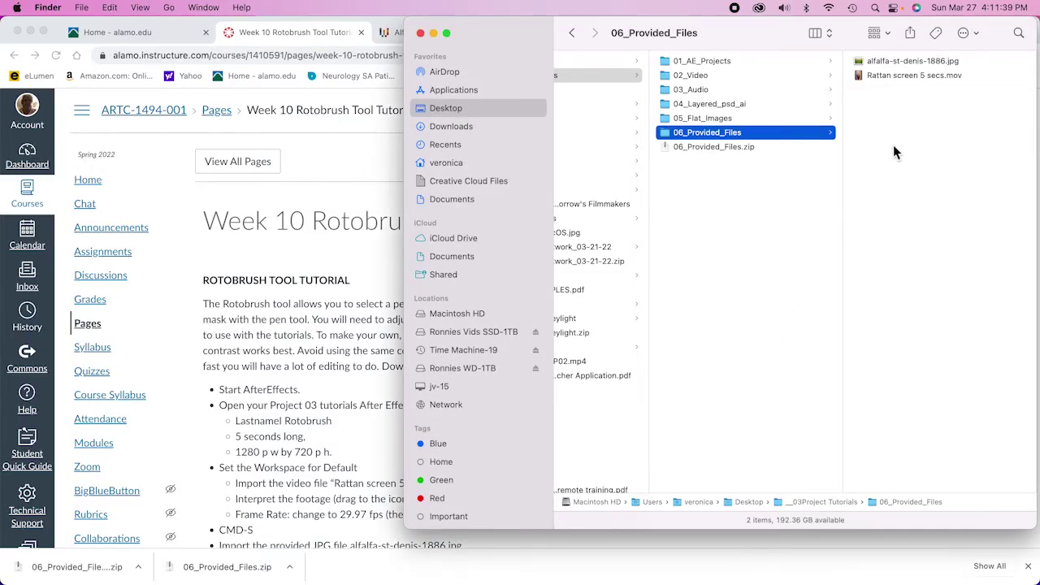
# Step: In Finder, open the Pro03Tutorials_AME folder inside 01_AE_Projects, play the rendered Rotobrush MP4 in a quick preview and close it
pyautogui.click(702, 62)
pyautogui.click(915, 75)
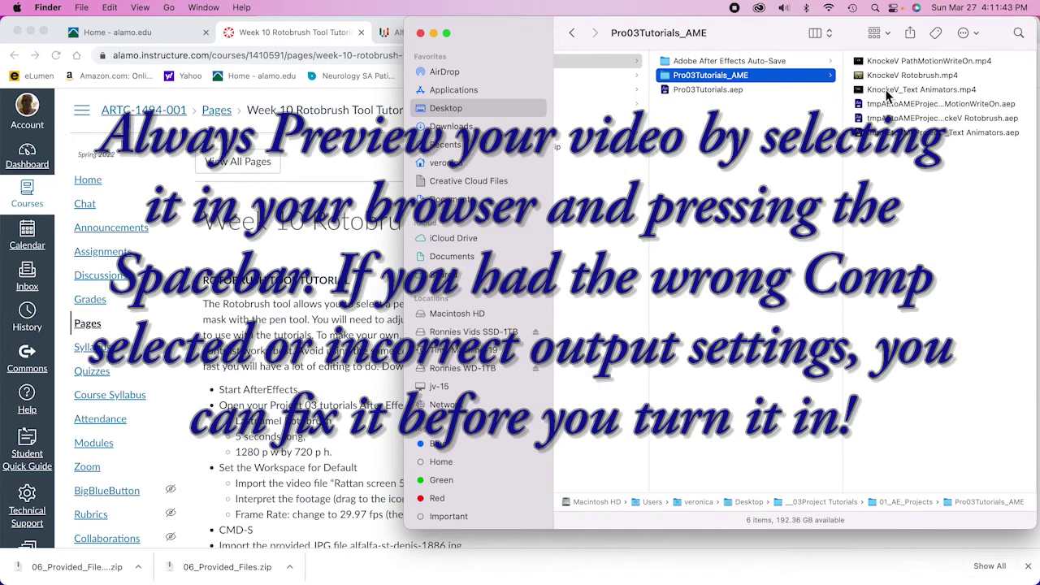
pyautogui.click(894, 78)
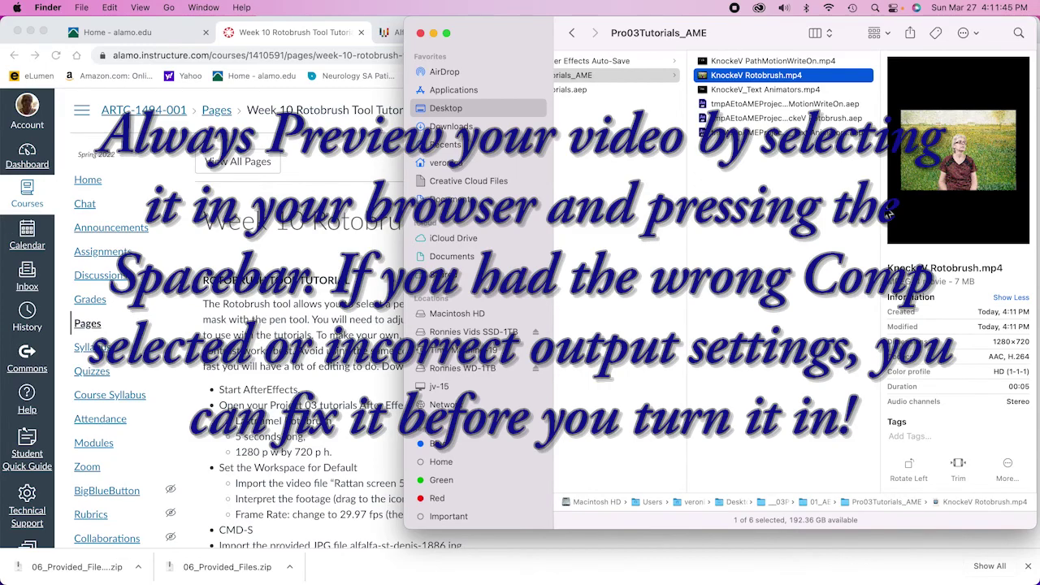
pyautogui.press('space')
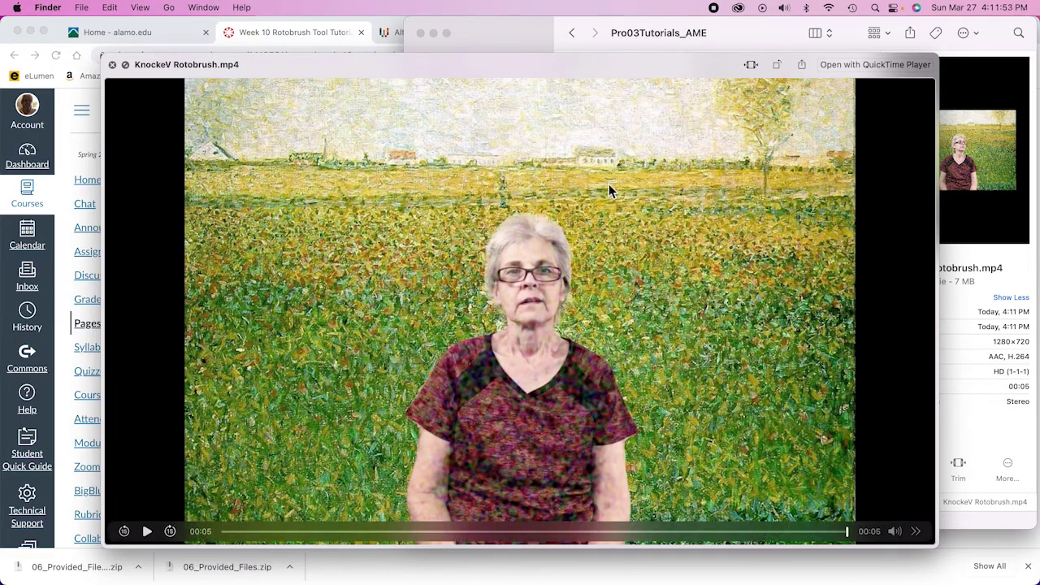
pyautogui.click(113, 65)
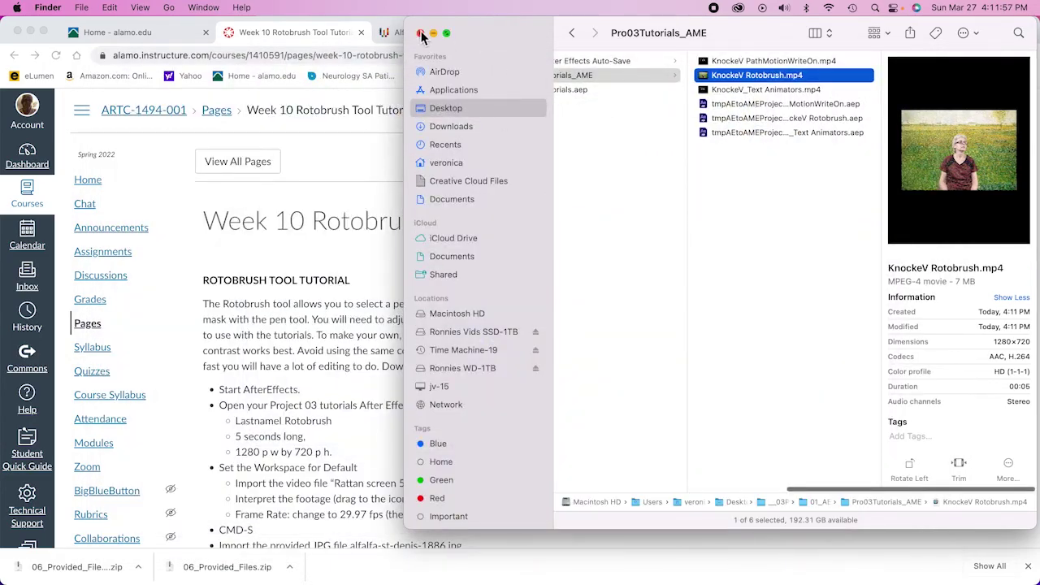